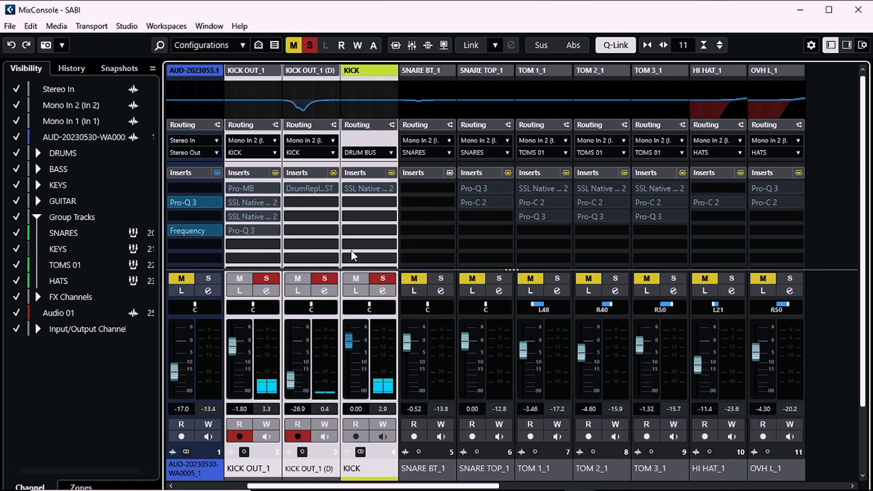
Reactivate the bypassed inserts on the three selected kick channels and stop playback, leaving only the KICK channel selected
{"action": "key", "text": "alt+shift+b"}
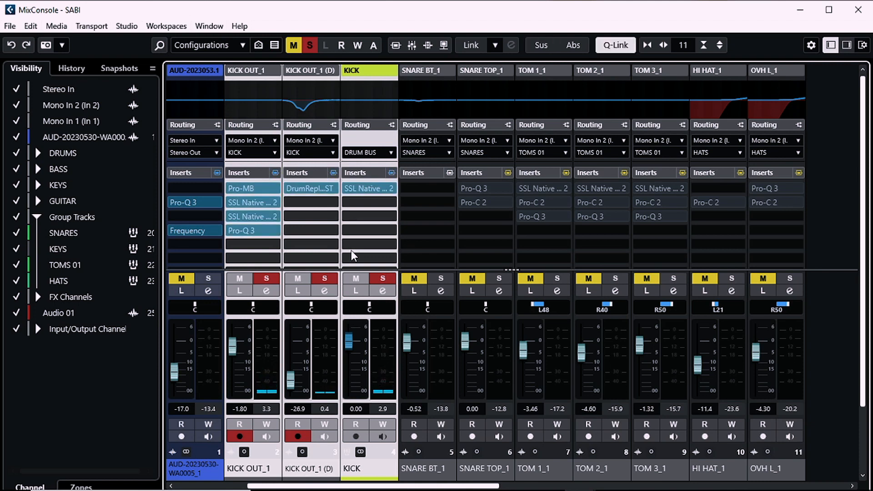
{"action": "key", "text": "space"}
{"action": "left_click", "coordinate": [376, 141]}
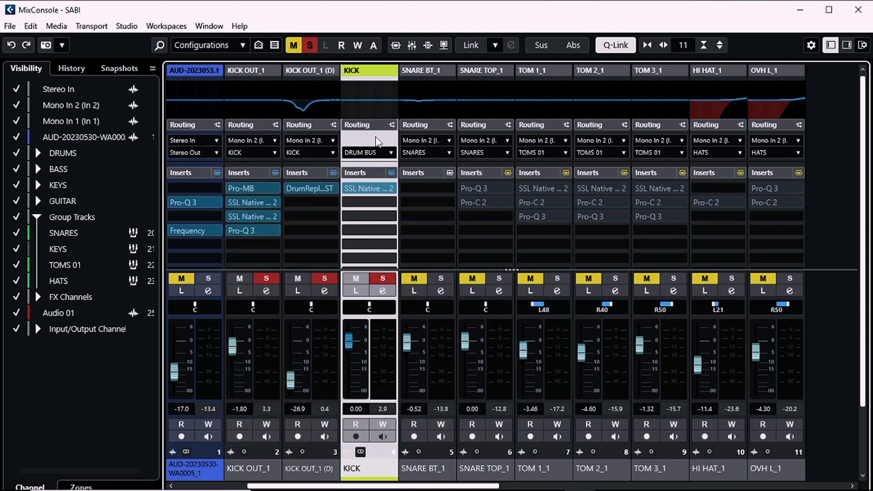
Bypass the Pro-MB, both SSL Native plug-ins and the Pro-Q 3 in the inserts of KICK OUT_1
{"action": "left_click", "coordinate": [255, 187]}
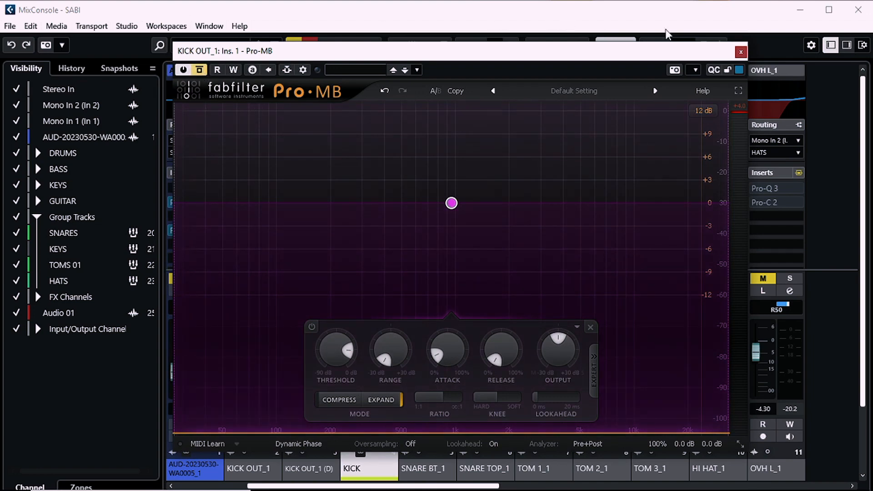
{"action": "left_click", "coordinate": [740, 52]}
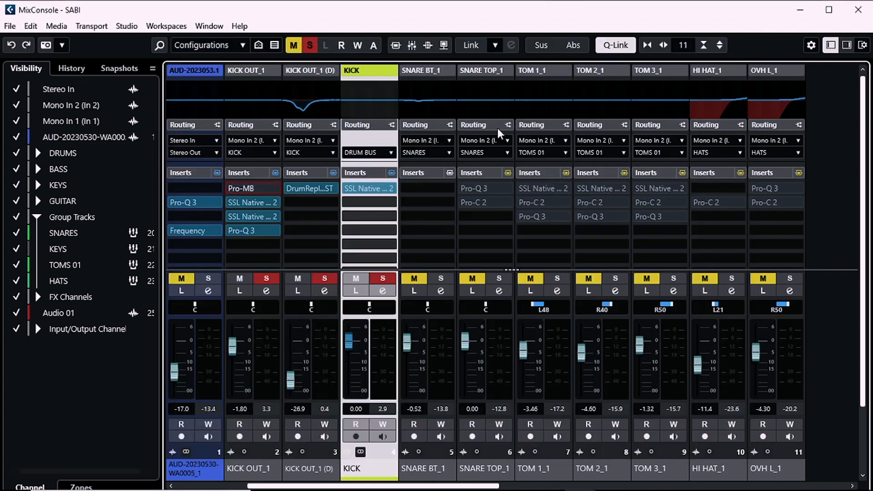
{"action": "left_click", "coordinate": [231, 201]}
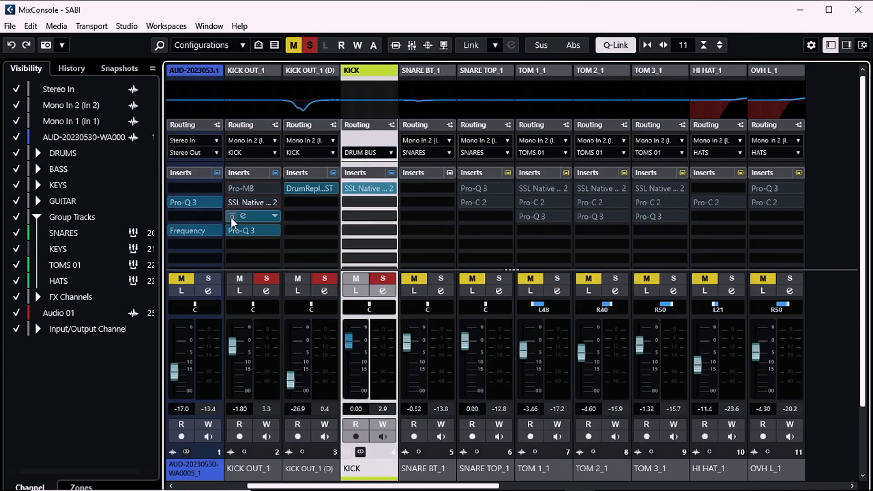
{"action": "left_click", "coordinate": [232, 217]}
{"action": "left_click", "coordinate": [231, 231]}
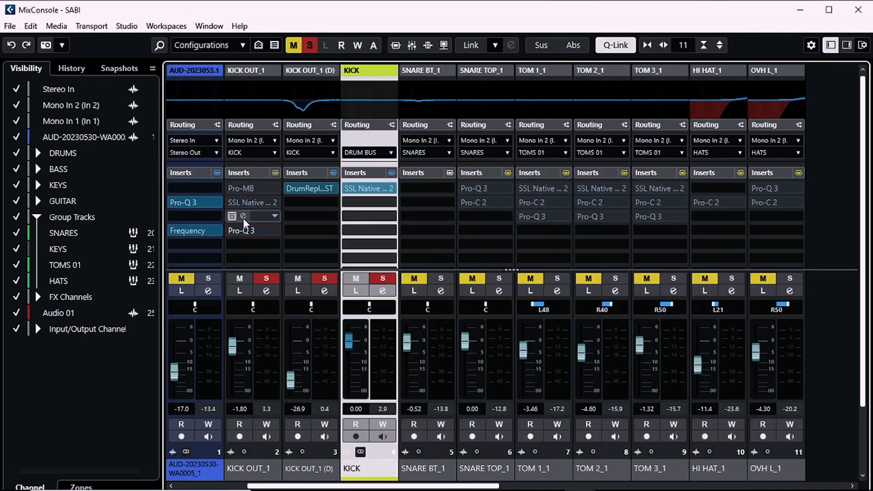
Bypass the drum replacement insert on KICK OUT_1 (D) and mute that channel
{"action": "left_click", "coordinate": [289, 188]}
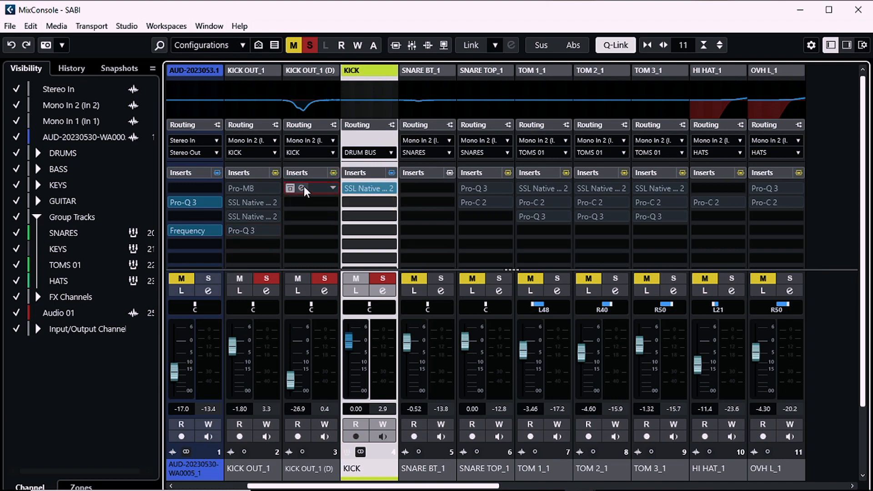
{"action": "left_click", "coordinate": [304, 277]}
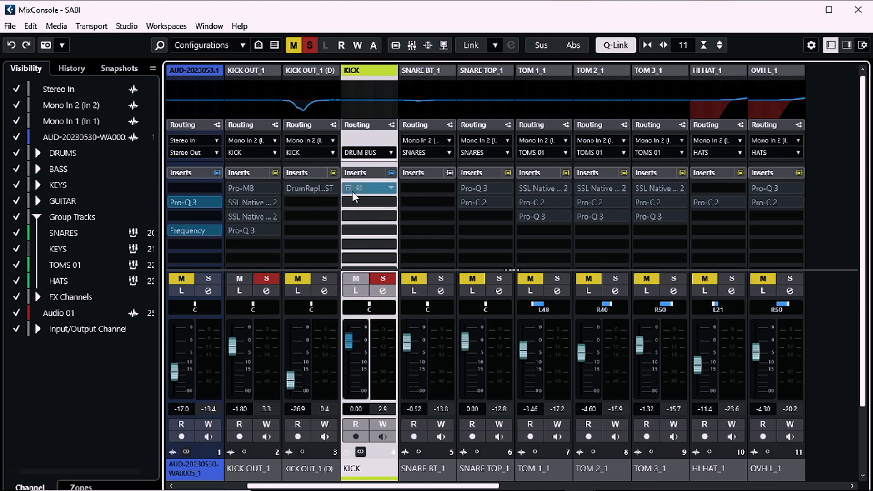
Review the SSL Native Bus Compressor 2 settings on the KICK channel and close its editor
{"action": "left_click", "coordinate": [380, 191]}
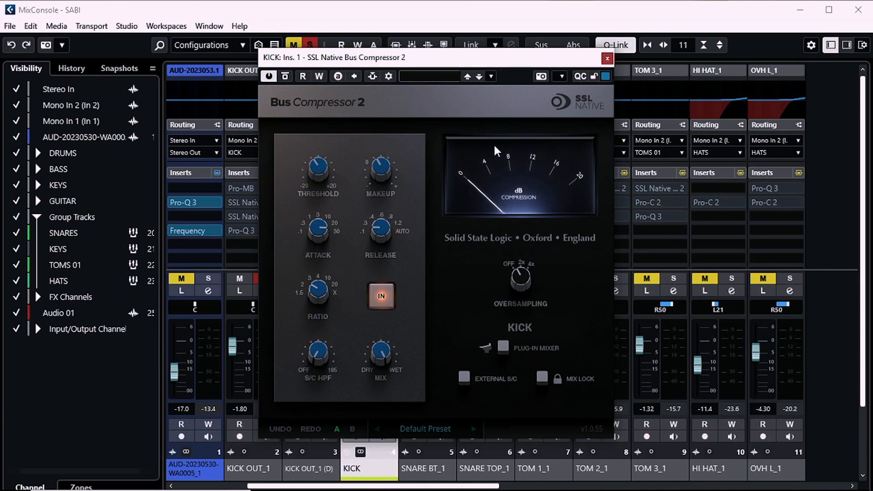
{"action": "left_click", "coordinate": [609, 59]}
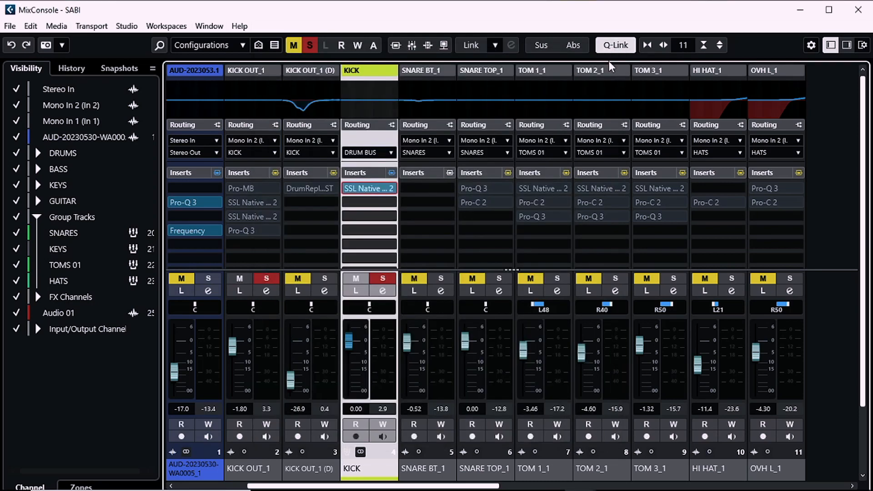
{"action": "mouse_move", "coordinate": [312, 187]}
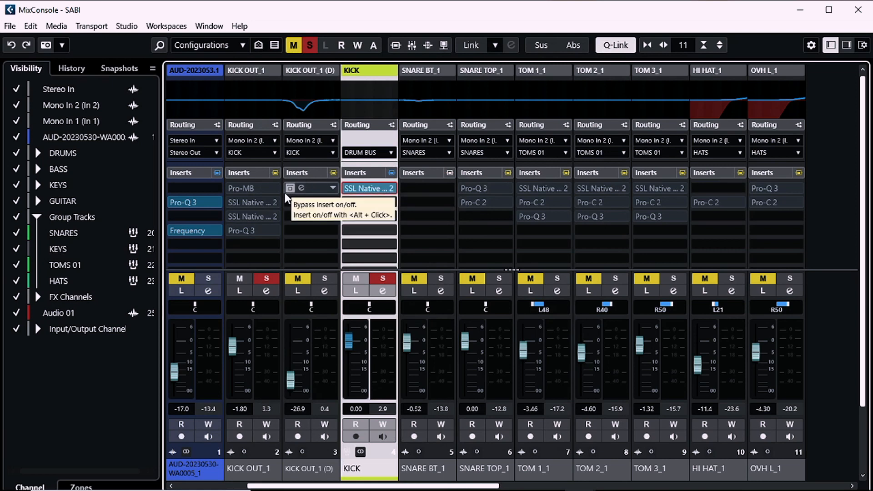
{"action": "mouse_move", "coordinate": [253, 188]}
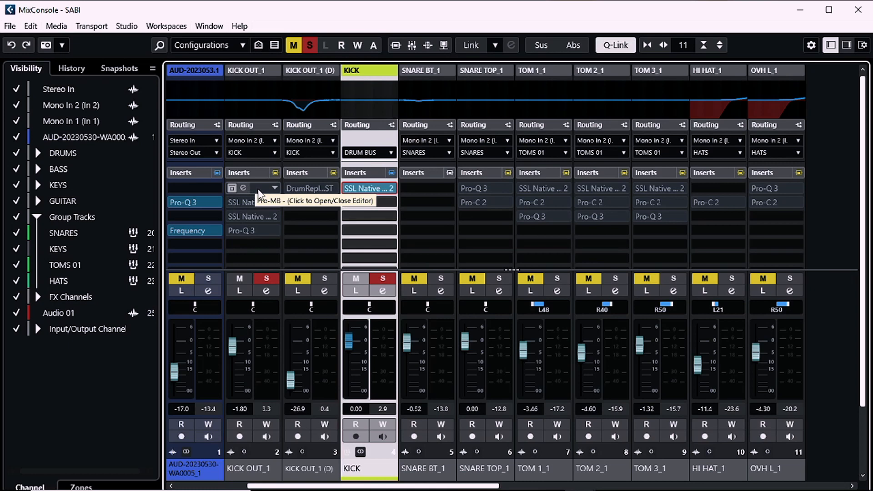
Start playback and open the Pro-MB on KICK OUT_1, taking it out of bypass
{"action": "key", "text": "space"}
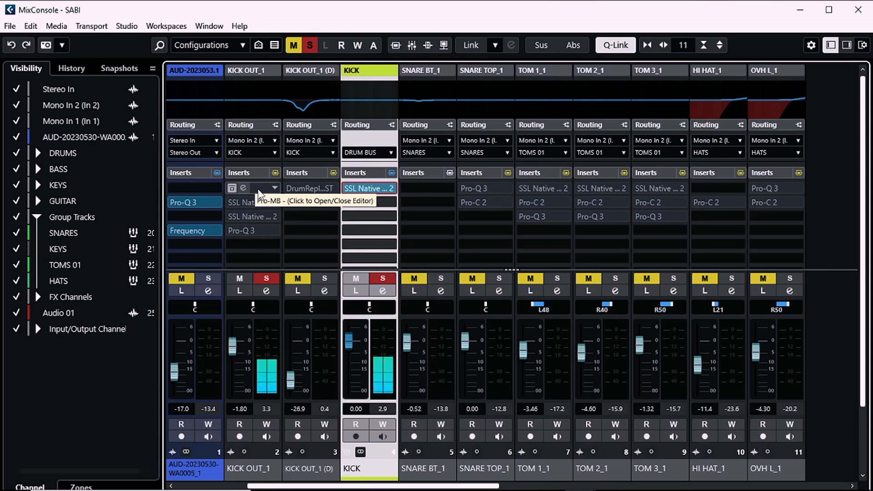
{"action": "left_click", "coordinate": [258, 191]}
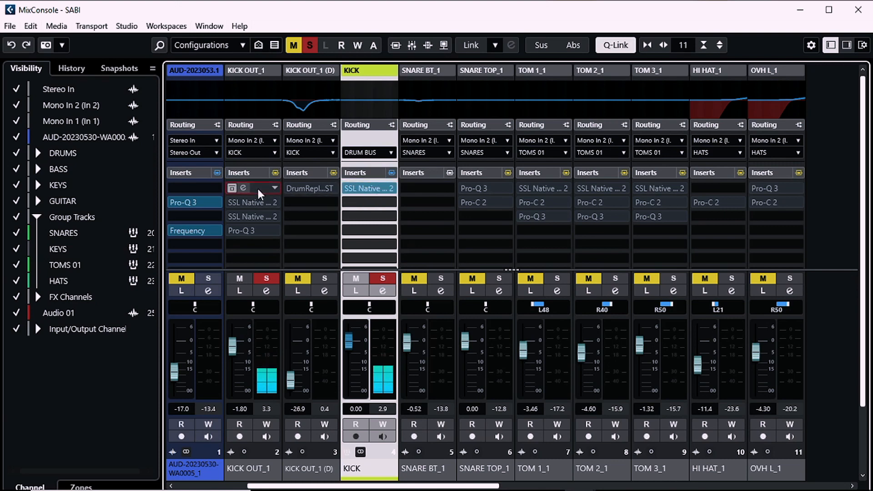
{"action": "left_click", "coordinate": [257, 187]}
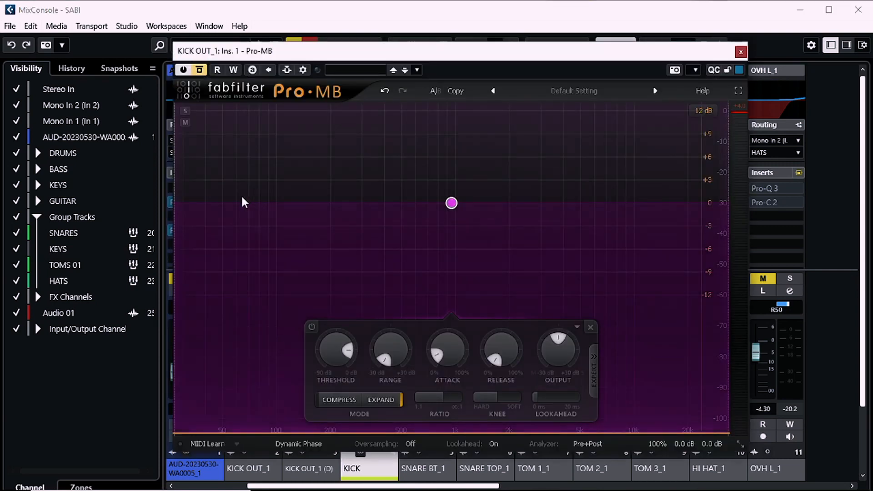
{"action": "left_click", "coordinate": [200, 70]}
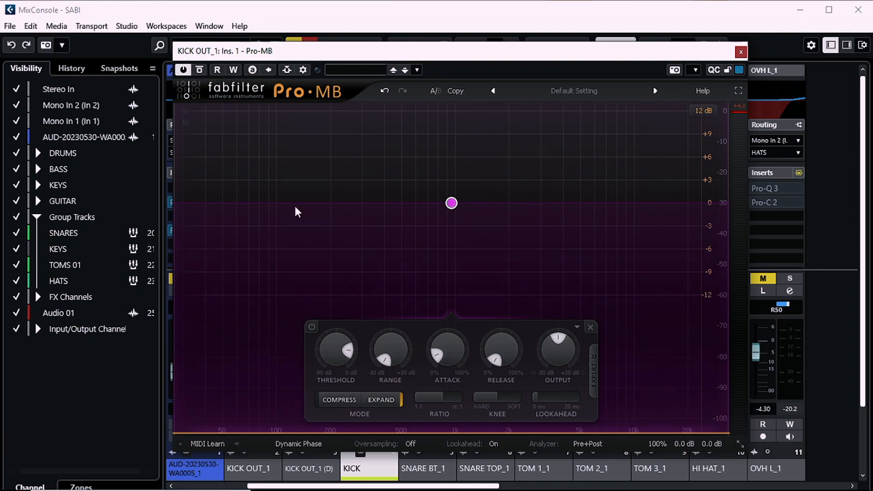
Reset Pro-MB to the Default Setting preset and create a single band stretched across the whole frequency spectrum
{"action": "mouse_move", "coordinate": [382, 352]}
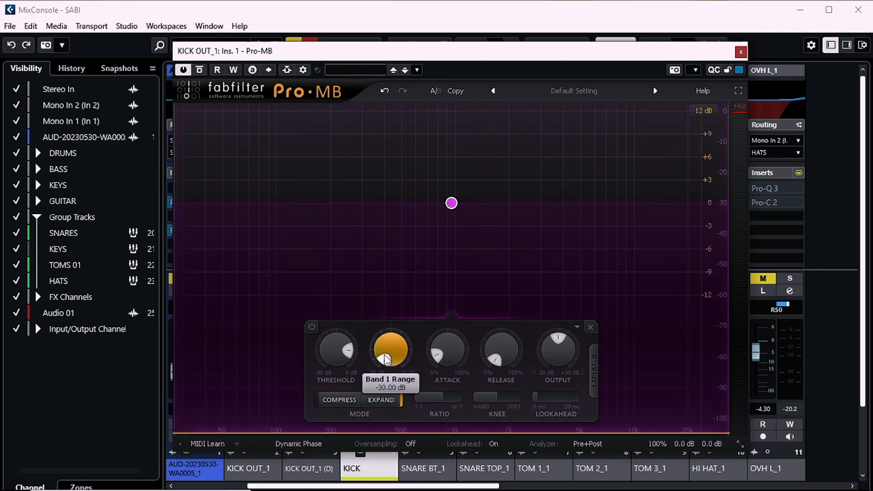
{"action": "mouse_move", "coordinate": [460, 185]}
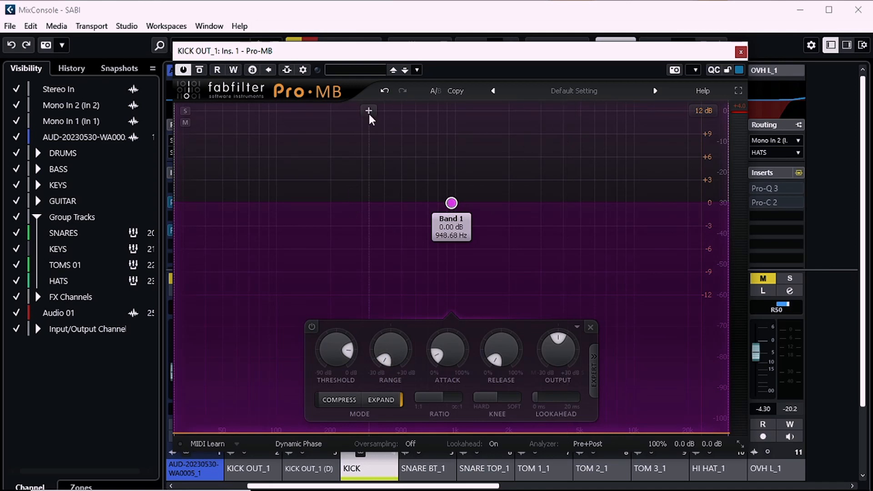
{"action": "left_click", "coordinate": [600, 89]}
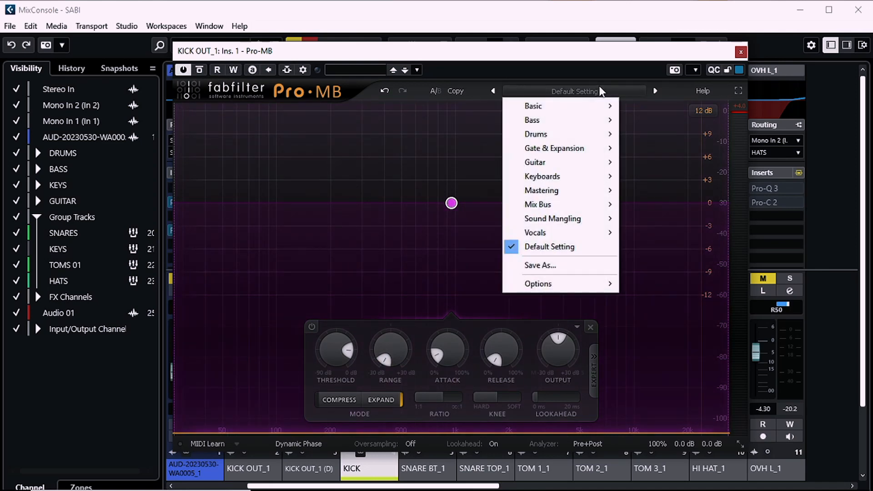
{"action": "left_click", "coordinate": [554, 247]}
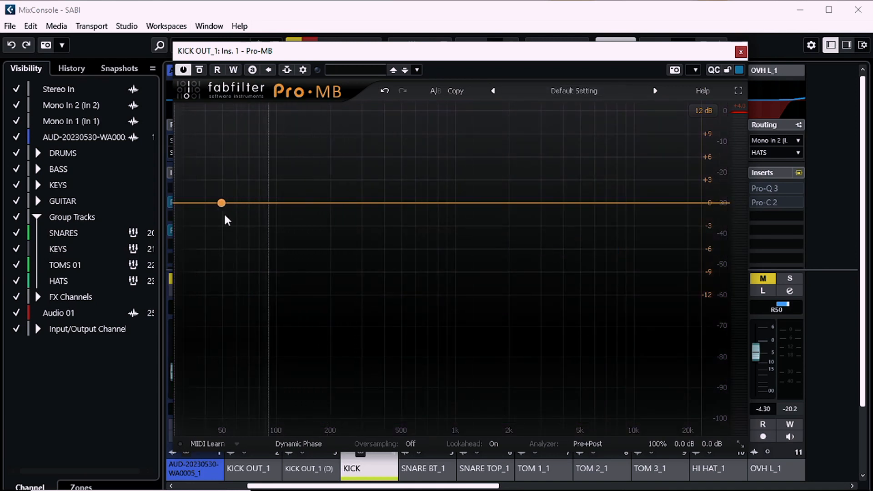
{"action": "left_click", "coordinate": [242, 203]}
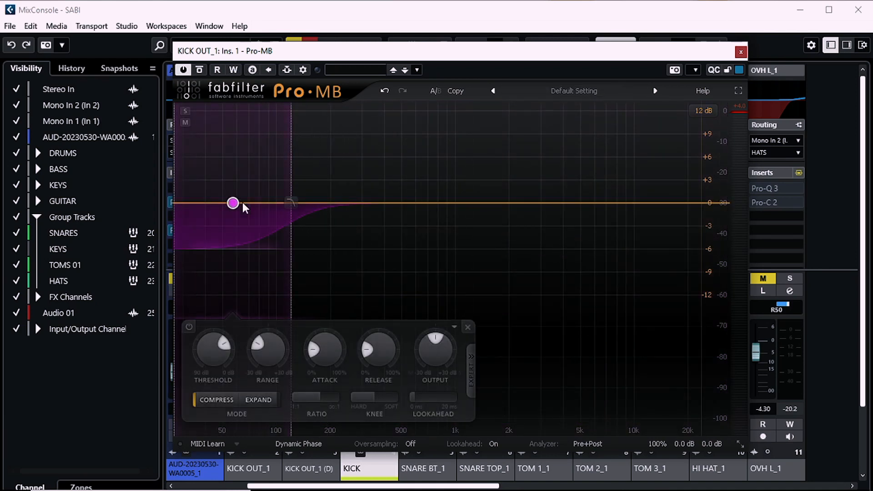
{"action": "left_click_drag", "start_coordinate": [294, 204], "coordinate": [739, 202]}
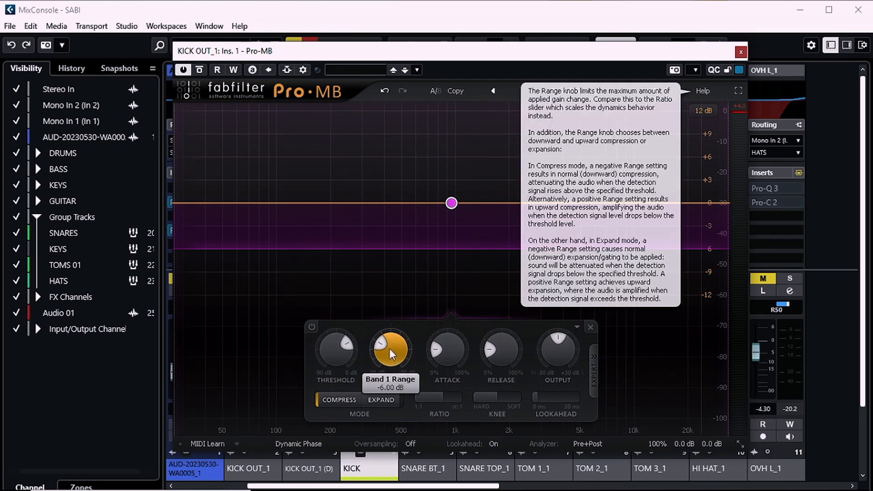
Set Band 1's range to -30 dB and switch its mode from Compress to Expand
{"action": "left_click_drag", "start_coordinate": [390, 349], "coordinate": [383, 410]}
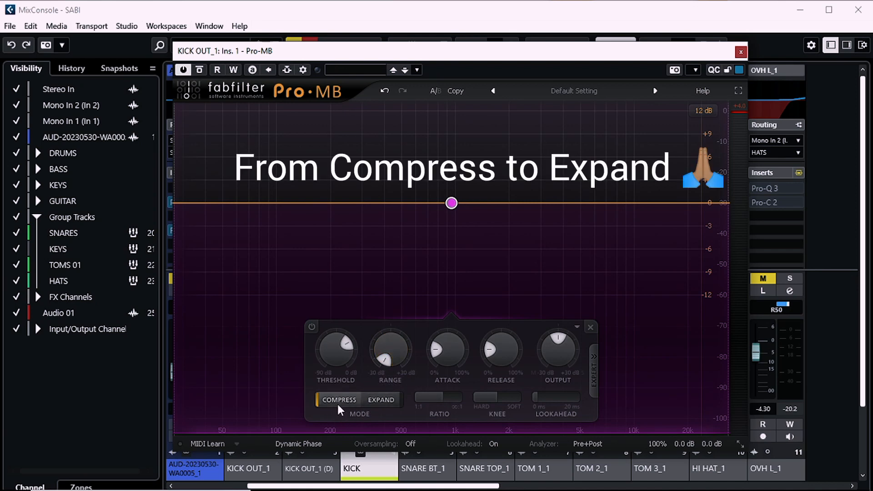
{"action": "left_click", "coordinate": [378, 402]}
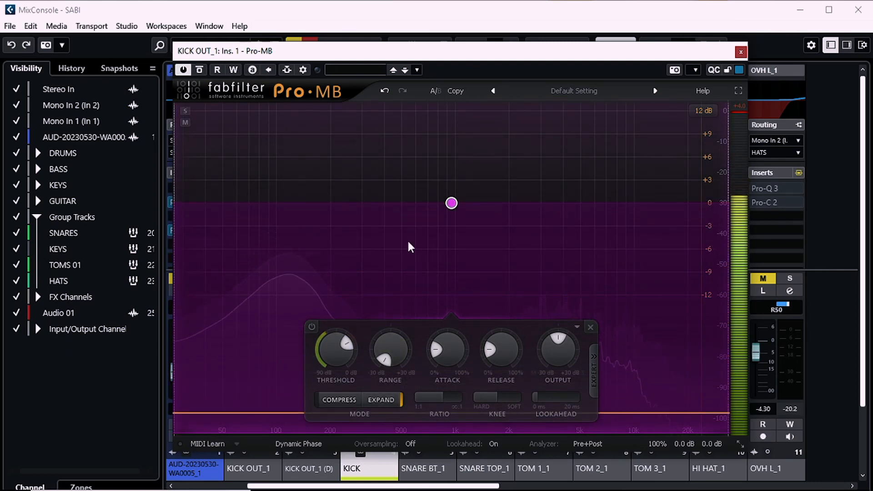
Set Band 1's attack to about 8.3% and its release to about 8.5%
{"action": "mouse_move", "coordinate": [440, 352]}
{"action": "mouse_move", "coordinate": [439, 351]}
{"action": "left_mouse_down"}
{"action": "mouse_move", "coordinate": [442, 378]}
{"action": "mouse_move", "coordinate": [447, 358]}
{"action": "left_mouse_up"}
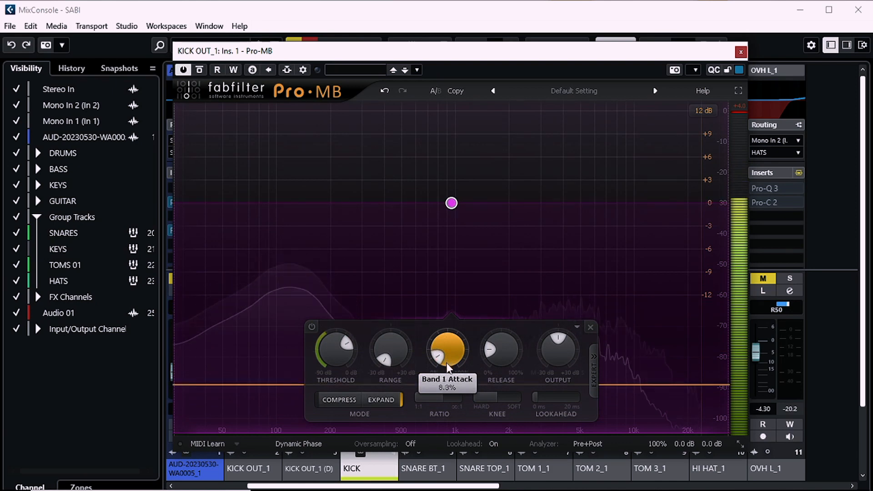
{"action": "mouse_move", "coordinate": [522, 316]}
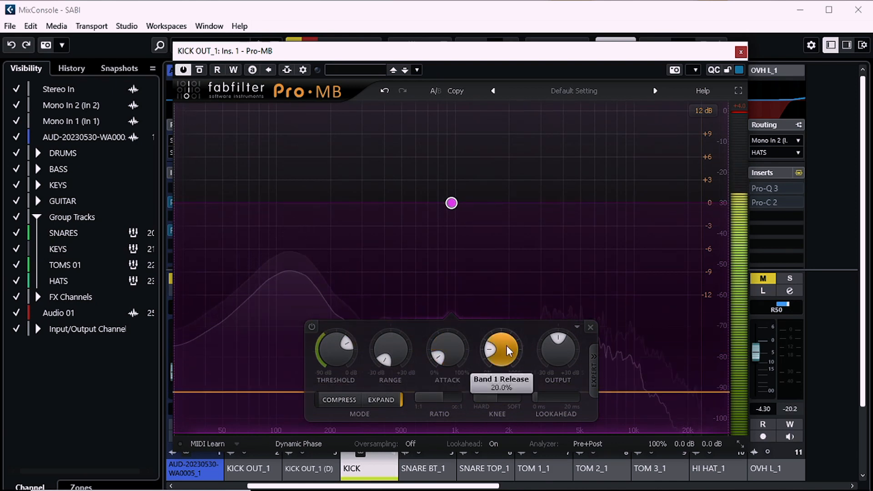
{"action": "left_click_drag", "start_coordinate": [507, 345], "coordinate": [503, 371]}
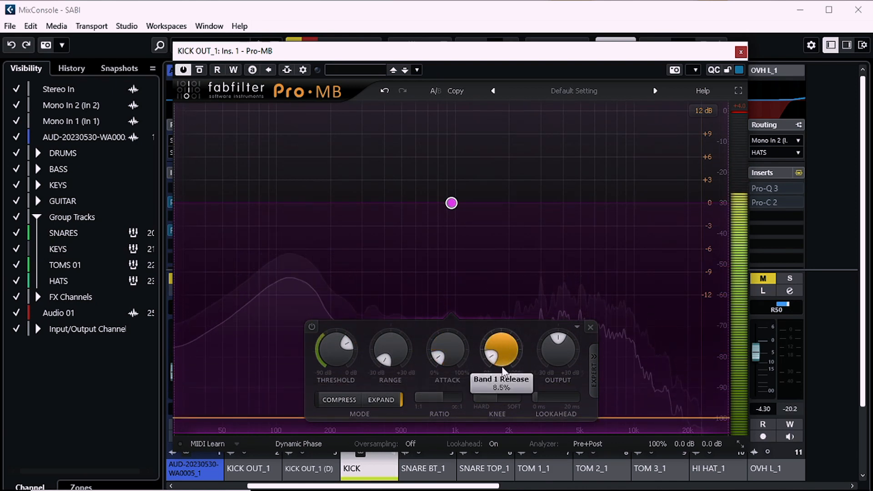
Raise Band 1's threshold to tighten the gating of the kick and close the Pro-MB editor
{"action": "mouse_move", "coordinate": [340, 356]}
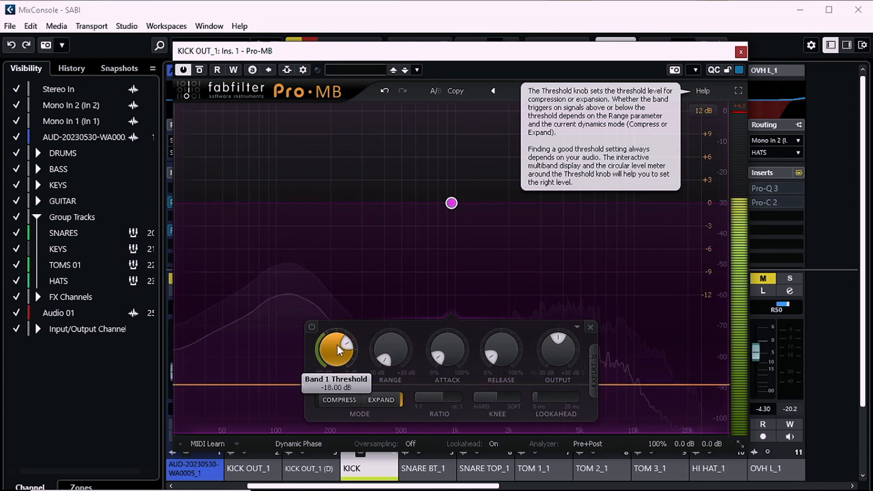
{"action": "left_click_drag", "start_coordinate": [337, 345], "coordinate": [359, 312]}
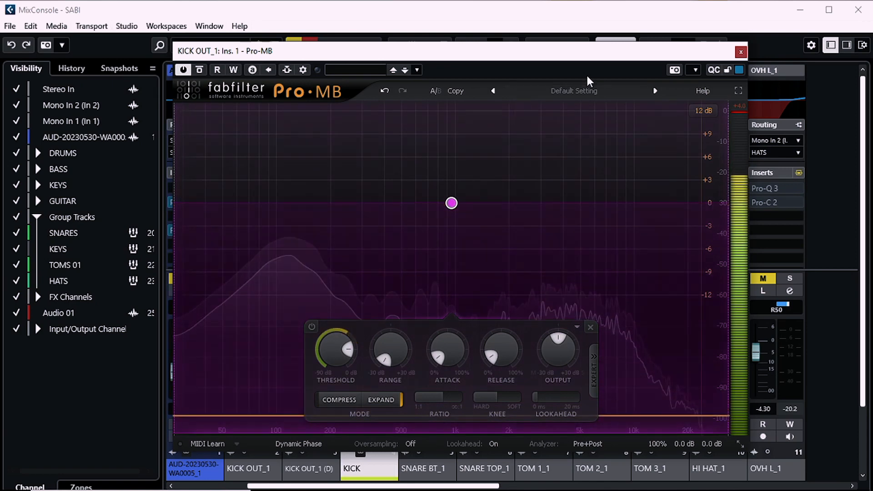
{"action": "left_click", "coordinate": [742, 52]}
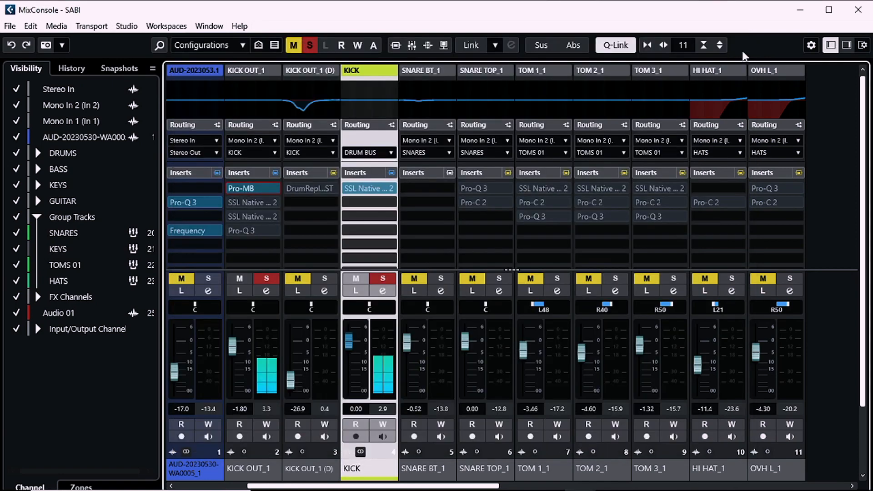
Open the SSL Native Channel Strip 2 on KICK OUT_1 and toggle its bypass repeatedly to compare the processed and unprocessed kick
{"action": "left_click", "coordinate": [257, 201]}
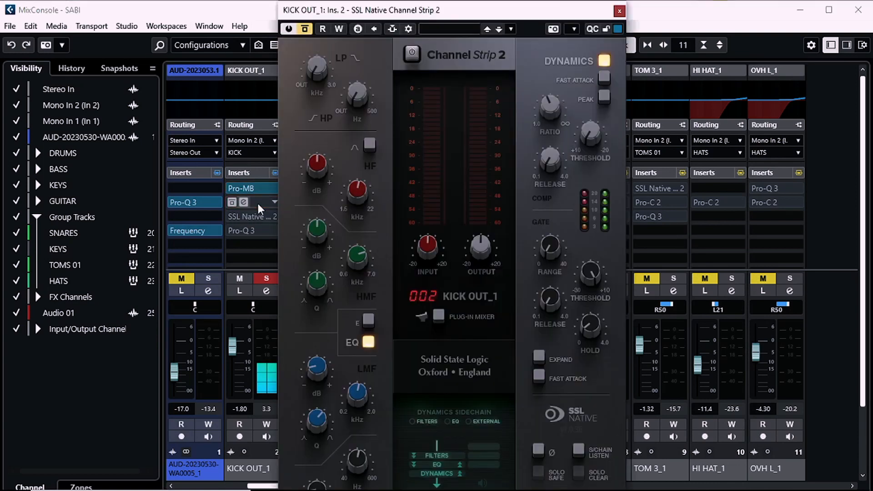
{"action": "left_click", "coordinate": [305, 29]}
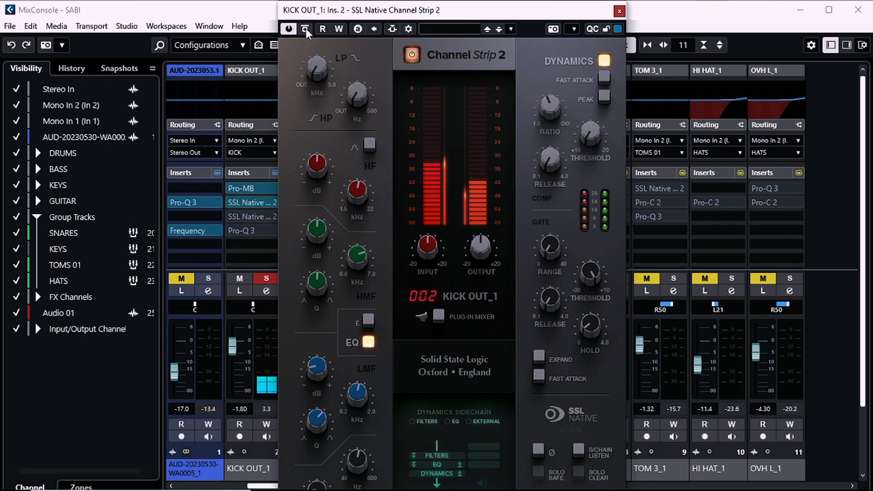
{"action": "left_click", "coordinate": [306, 28]}
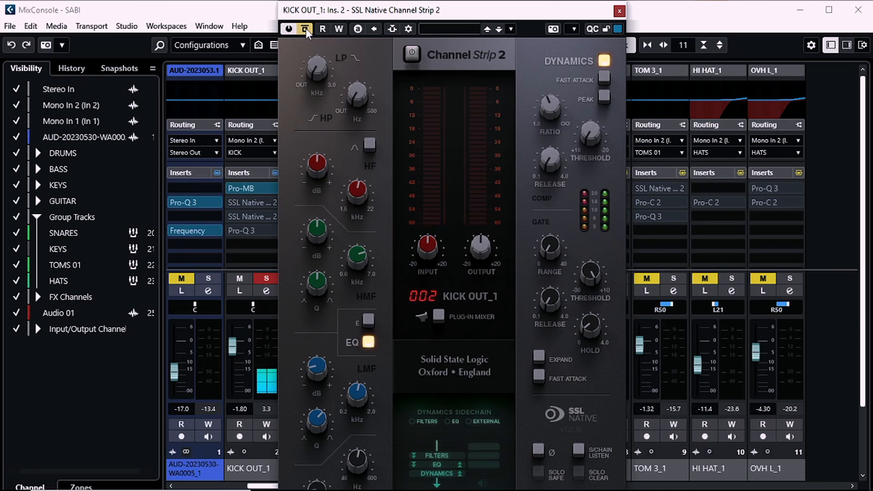
{"action": "left_click", "coordinate": [305, 28]}
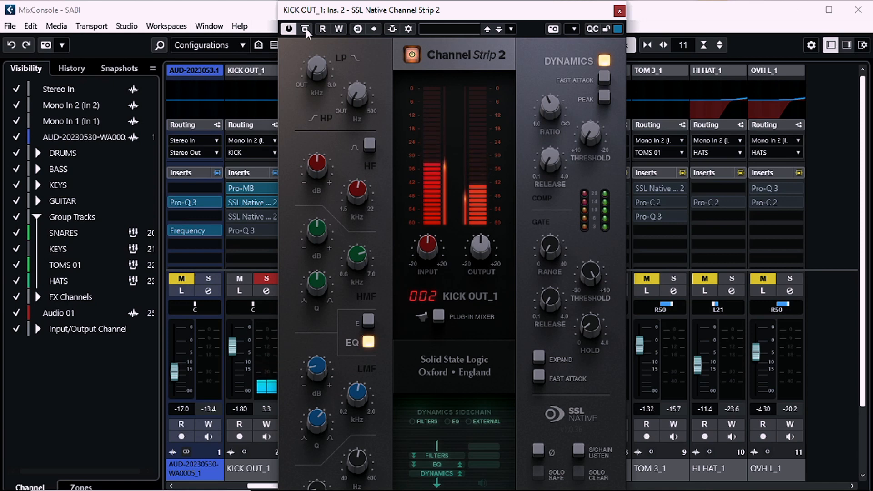
{"action": "left_click", "coordinate": [306, 28]}
{"action": "left_click", "coordinate": [305, 28]}
{"action": "left_click", "coordinate": [307, 29]}
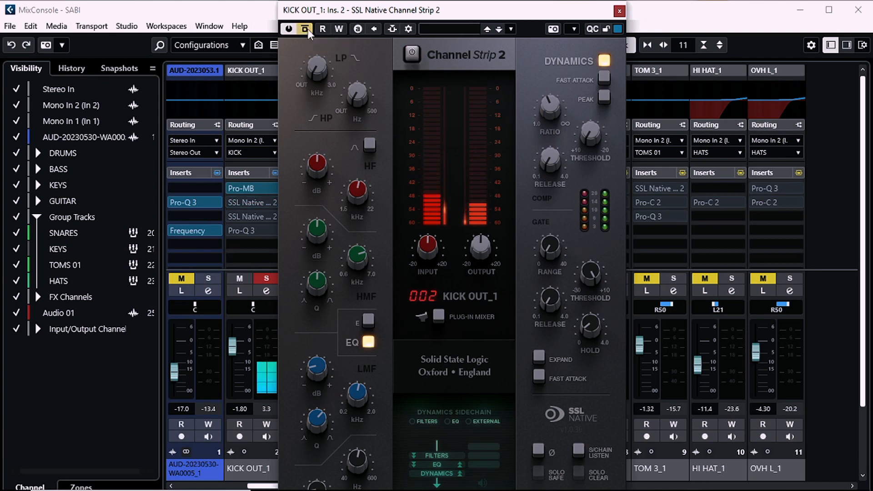
Take the channel strip out of bypass, sweep its LF gain up to 11.4 dB and bring it back down to -11.5 dB
{"action": "left_click", "coordinate": [308, 29]}
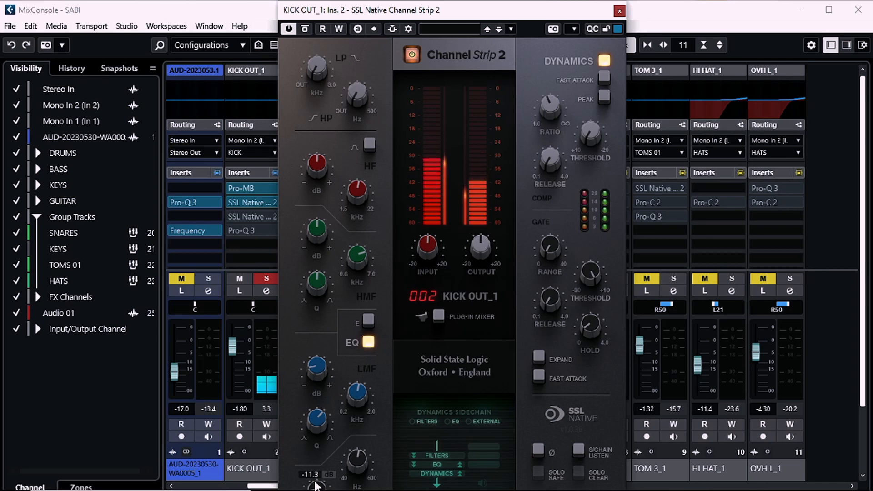
{"action": "mouse_move", "coordinate": [357, 395]}
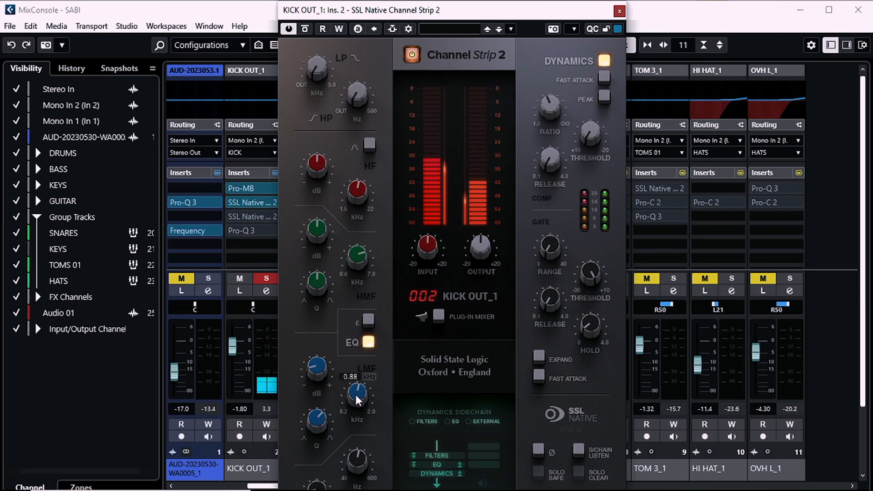
{"action": "mouse_move", "coordinate": [312, 488]}
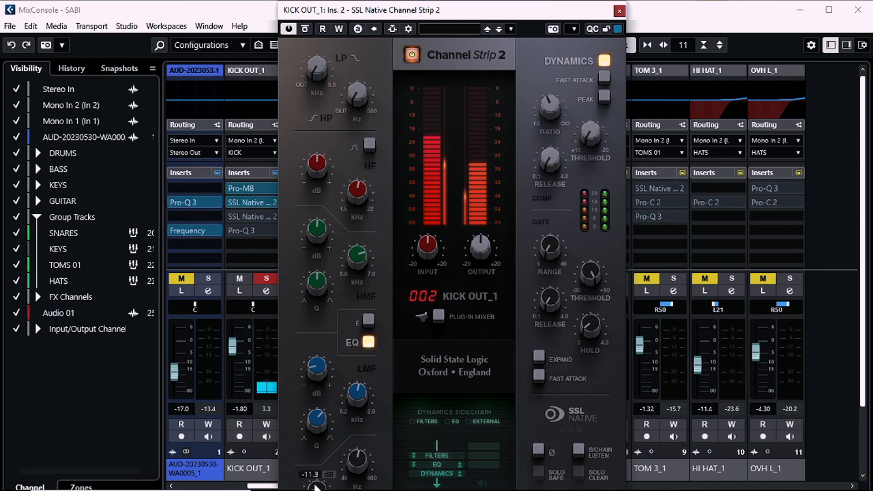
{"action": "left_click_drag", "start_coordinate": [315, 488], "coordinate": [354, 424]}
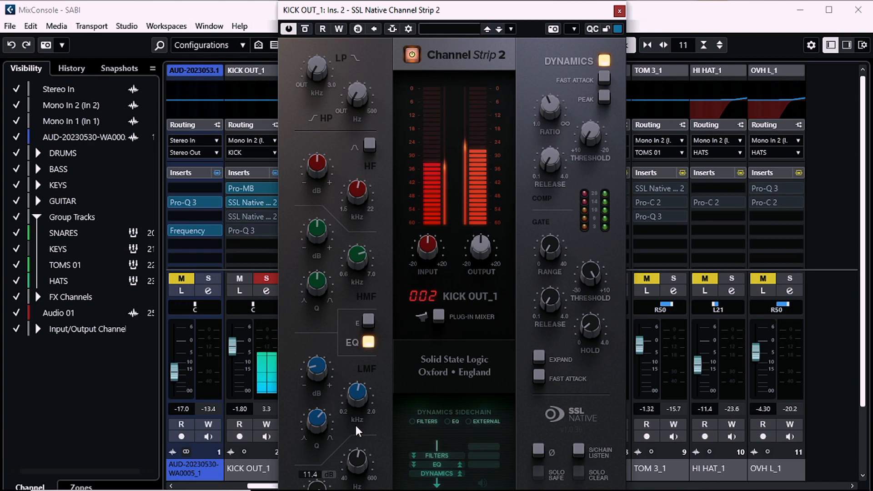
{"action": "left_click_drag", "start_coordinate": [355, 426], "coordinate": [315, 490]}
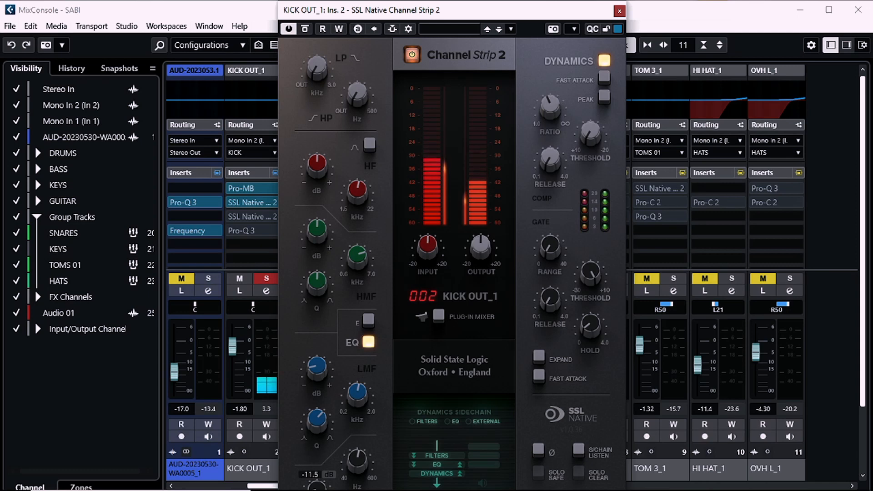
Readjust the LMF gain cut on the insert 2 channel strip and close its editor
{"action": "mouse_move", "coordinate": [364, 391]}
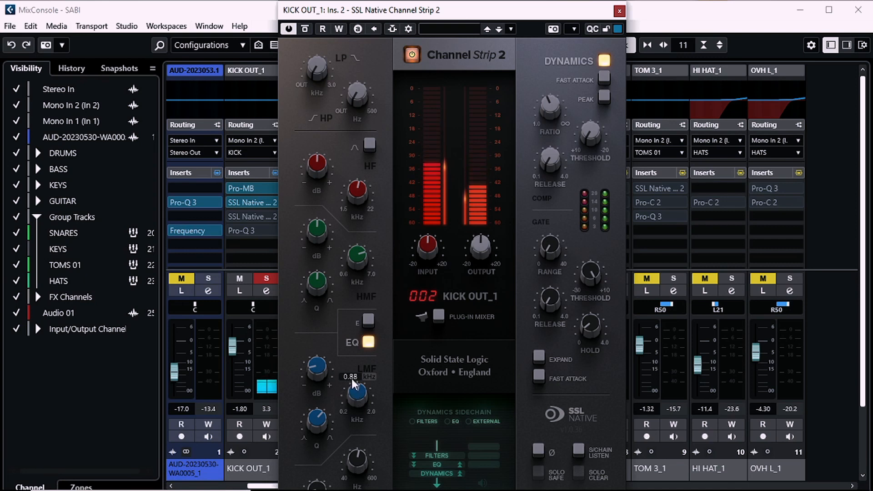
{"action": "mouse_move", "coordinate": [310, 376]}
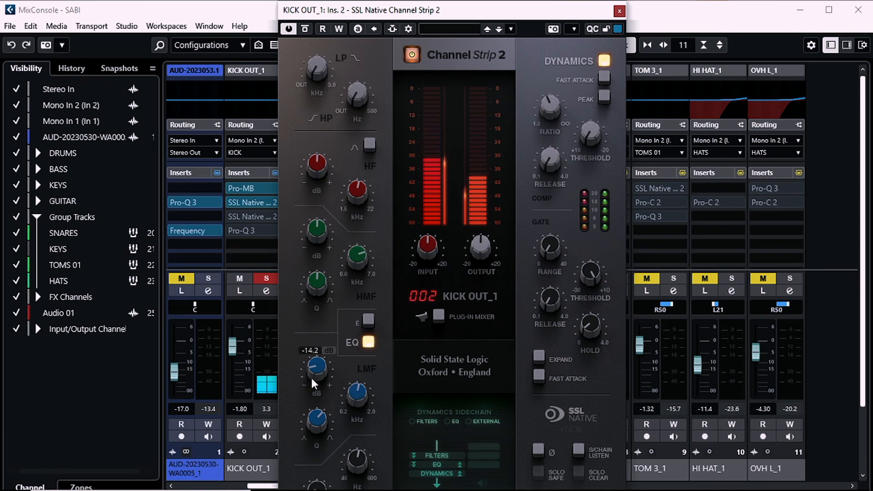
{"action": "left_click_drag", "start_coordinate": [326, 354], "coordinate": [309, 368]}
{"action": "mouse_move", "coordinate": [370, 242]}
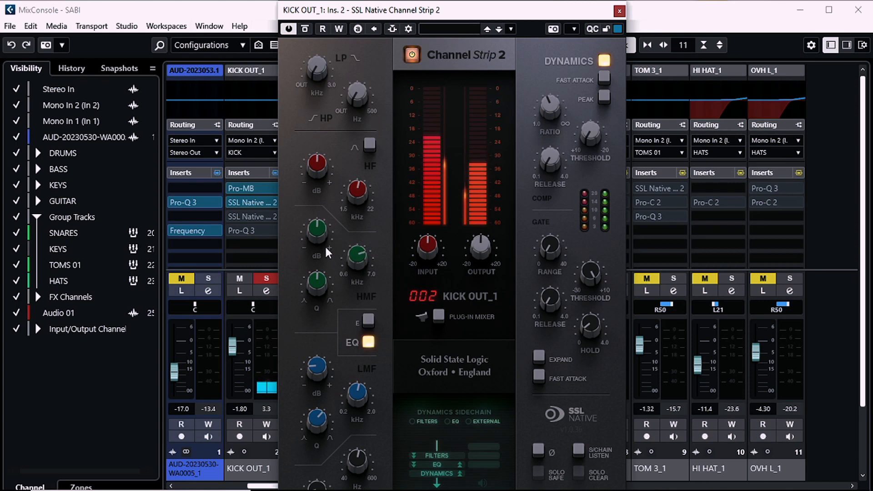
{"action": "left_click", "coordinate": [617, 13]}
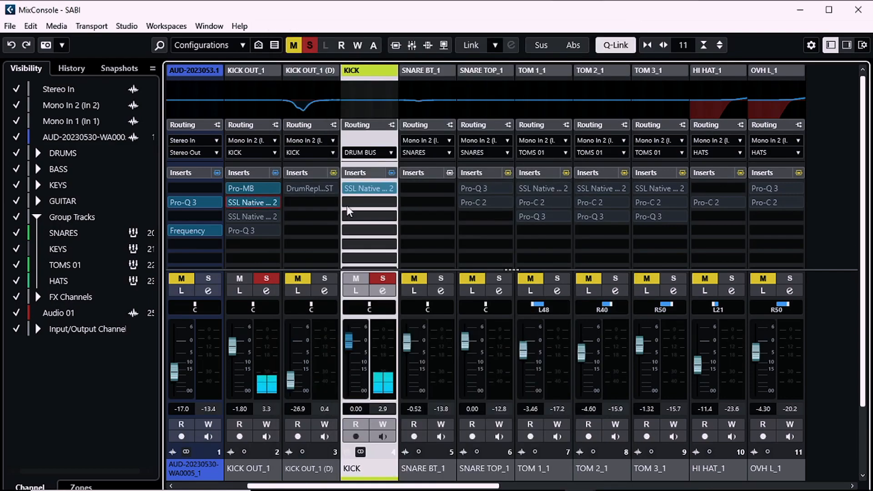
Activate and open the second SSL Native Channel Strip 2 on KICK OUT_1 and adjust its HF gain boost
{"action": "left_click", "coordinate": [234, 218]}
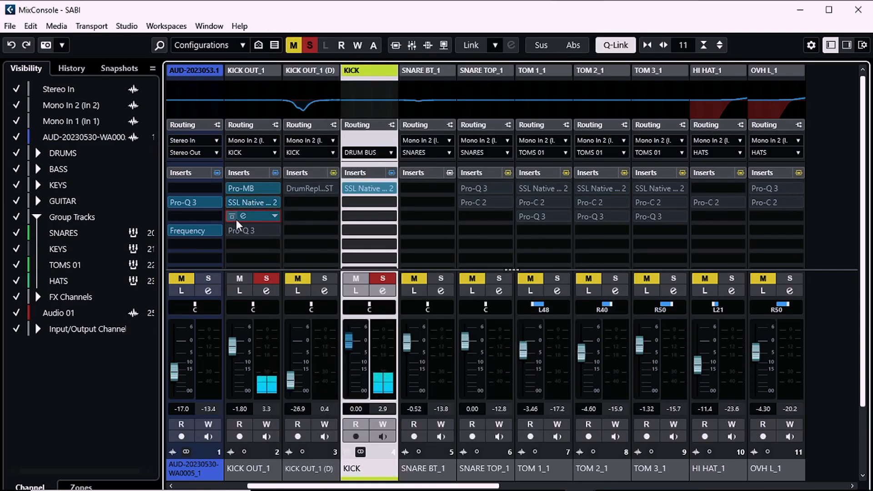
{"action": "left_click", "coordinate": [258, 216]}
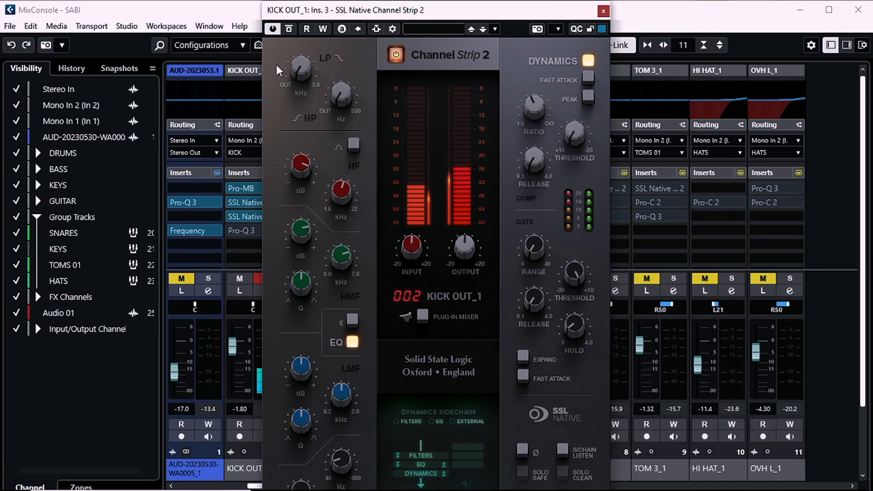
{"action": "mouse_move", "coordinate": [346, 192]}
{"action": "mouse_move", "coordinate": [303, 164]}
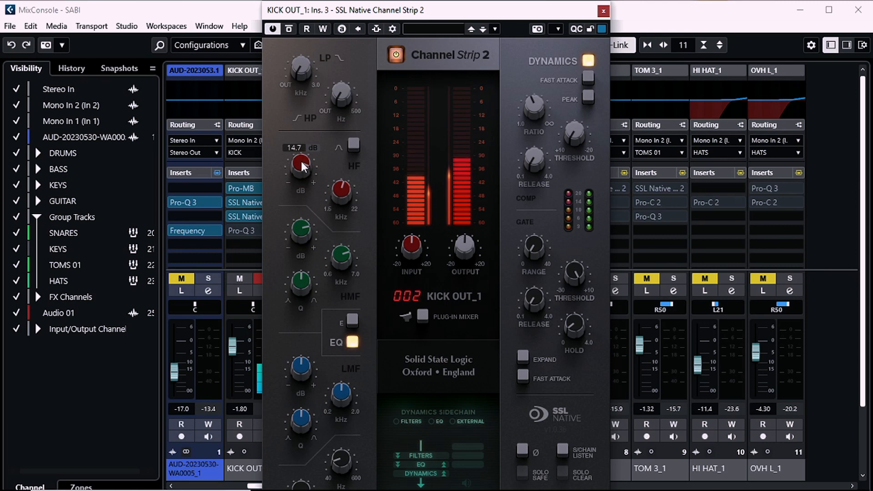
{"action": "mouse_move", "coordinate": [301, 161]}
{"action": "left_mouse_down"}
{"action": "mouse_move", "coordinate": [286, 209]}
{"action": "mouse_move", "coordinate": [306, 155]}
{"action": "left_mouse_up"}
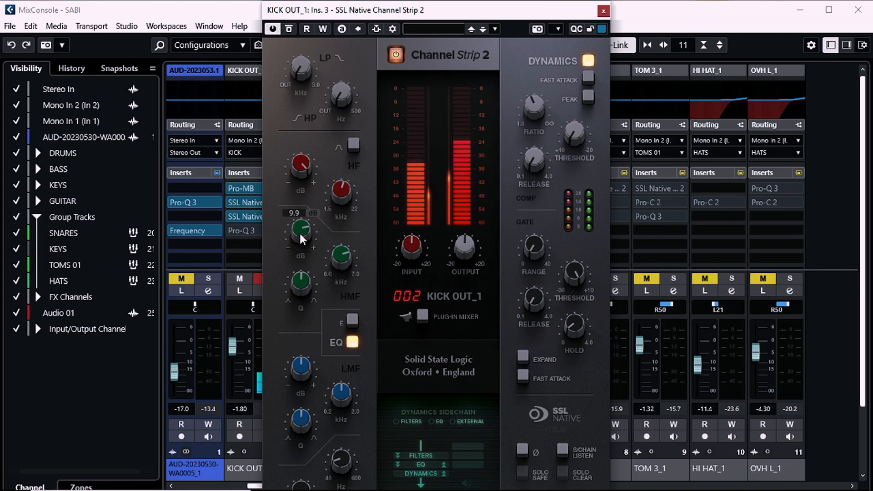
Adjust the HMF gain boost on the insert 3 channel strip to about 10.9 dB
{"action": "mouse_move", "coordinate": [345, 262]}
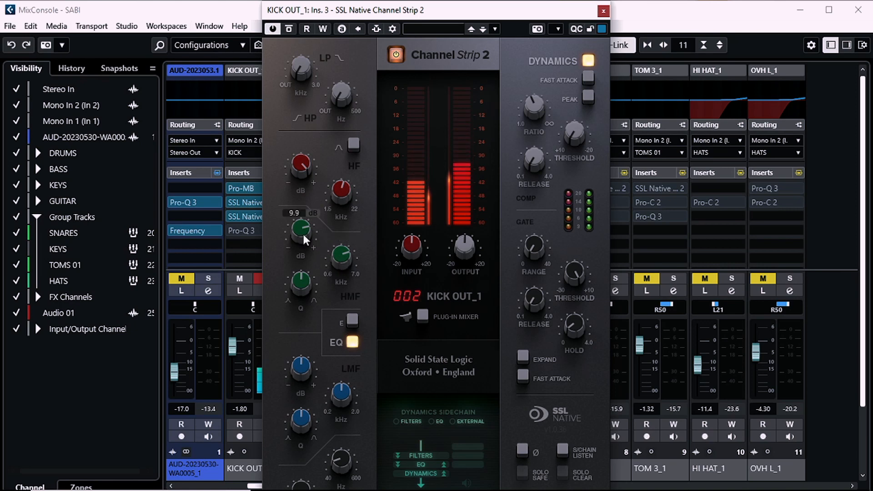
{"action": "mouse_move", "coordinate": [303, 231]}
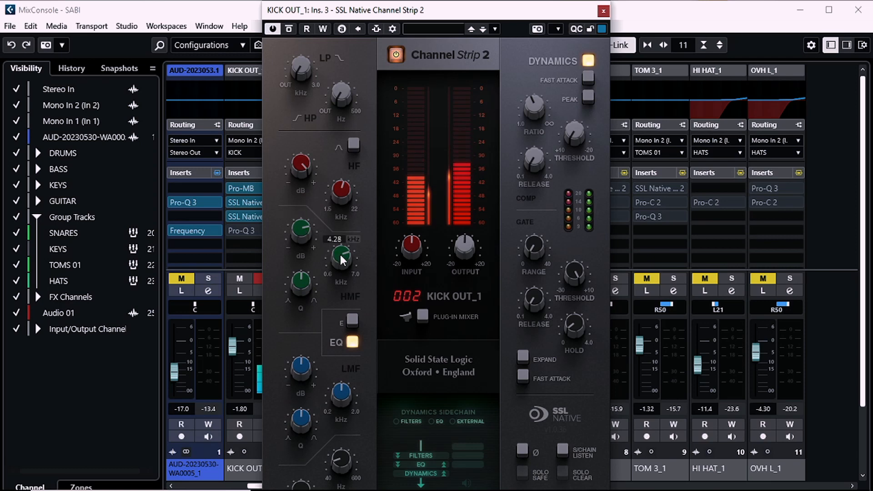
{"action": "left_click_drag", "start_coordinate": [294, 231], "coordinate": [310, 239]}
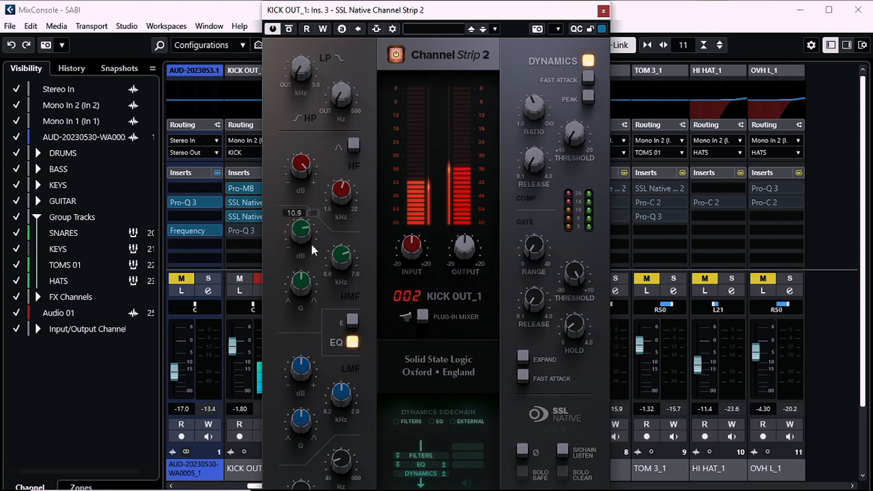
{"action": "left_click_drag", "start_coordinate": [311, 242], "coordinate": [311, 242]}
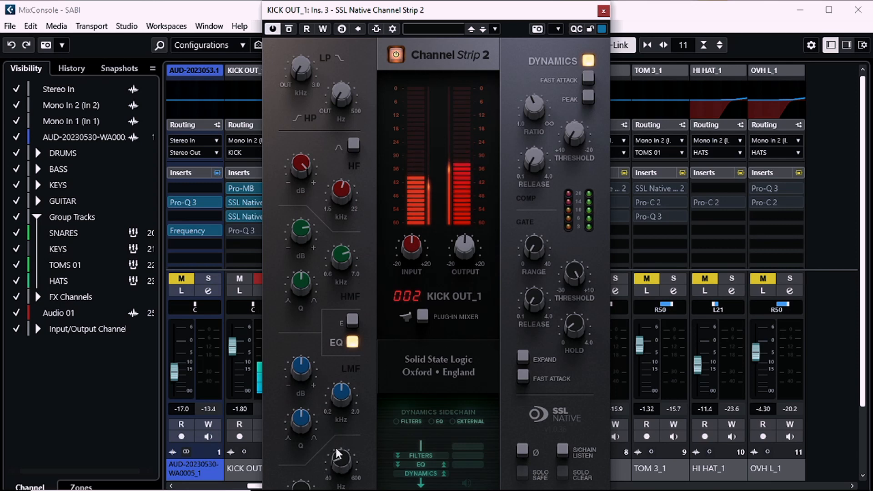
Adjust the LF gain boost on the insert 3 channel strip and close its editor
{"action": "mouse_move", "coordinate": [300, 484]}
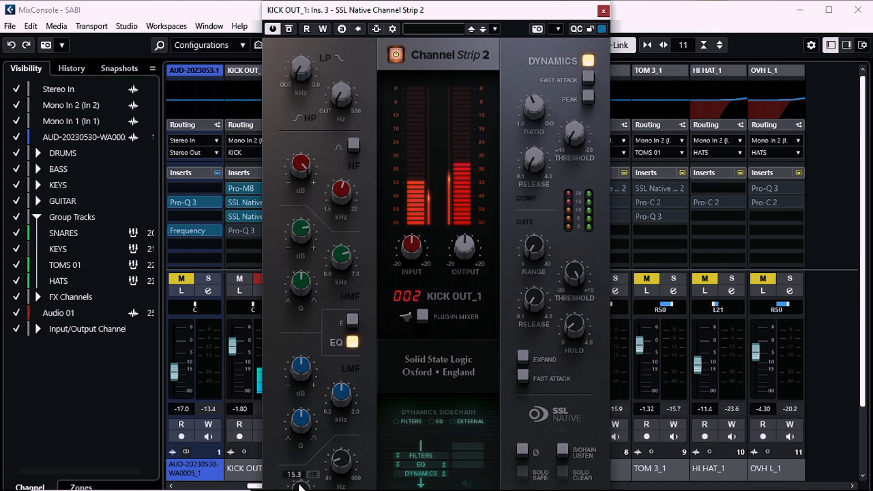
{"action": "left_click_drag", "start_coordinate": [300, 483], "coordinate": [301, 490]}
{"action": "left_click_drag", "start_coordinate": [230, 490], "coordinate": [270, 429]}
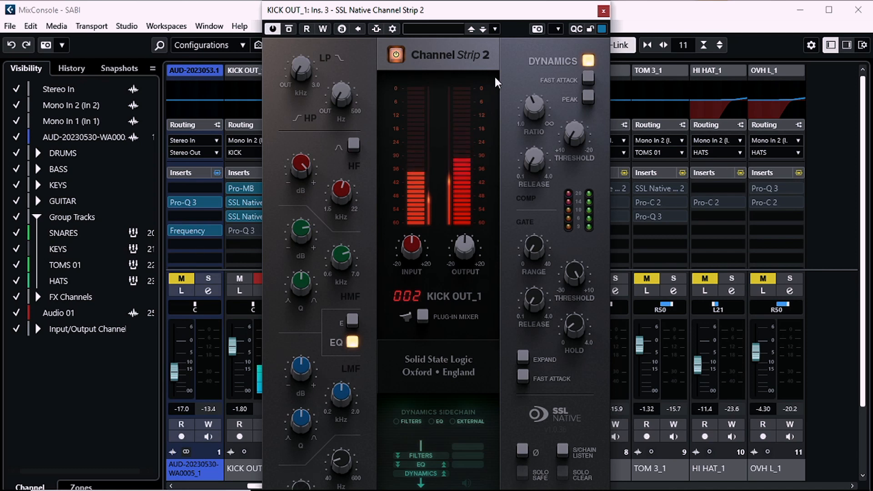
{"action": "left_click", "coordinate": [603, 11]}
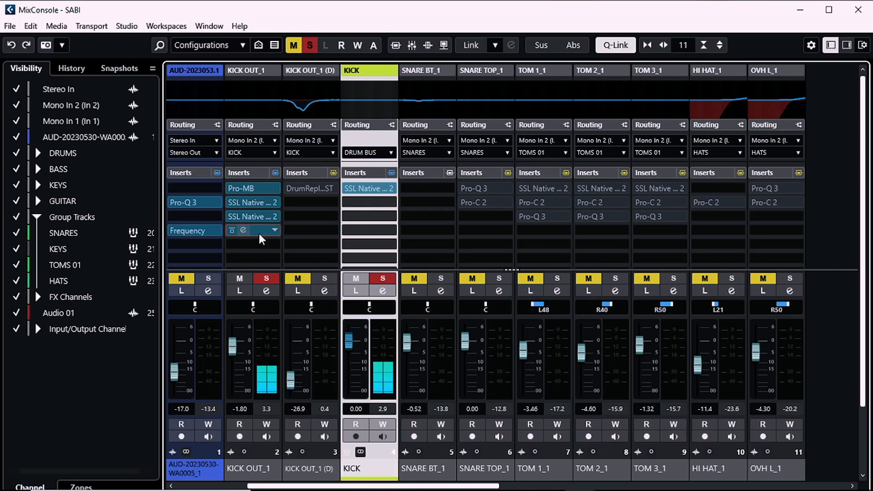
Activate and open Pro-Q 3 on KICK OUT_1 and toggle its bypass to compare the kick with and without it
{"action": "double_click", "coordinate": [258, 233]}
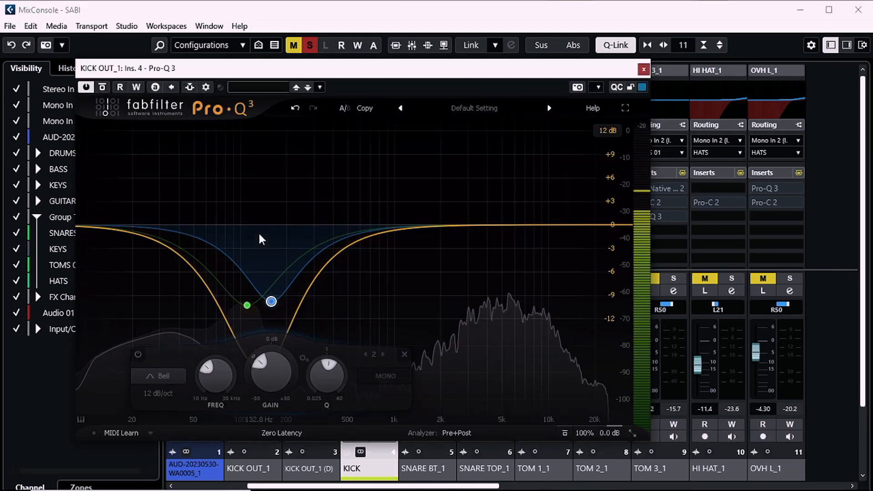
{"action": "left_click", "coordinate": [102, 87]}
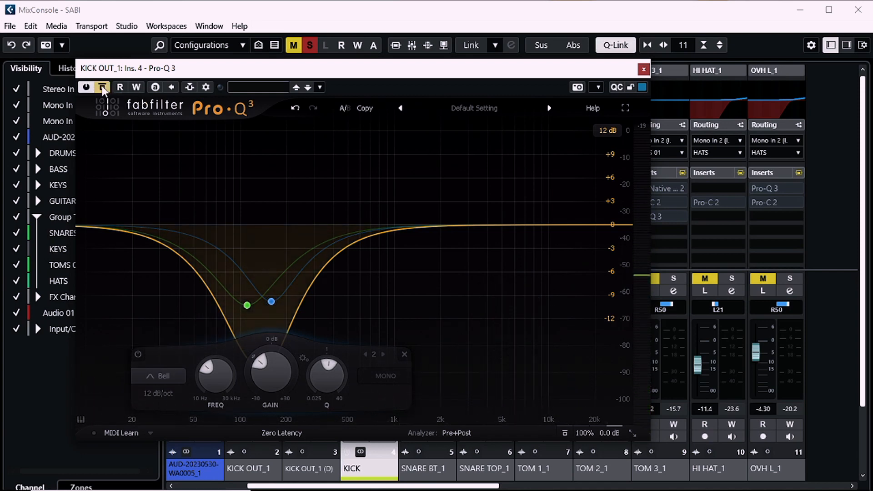
{"action": "left_click", "coordinate": [102, 86]}
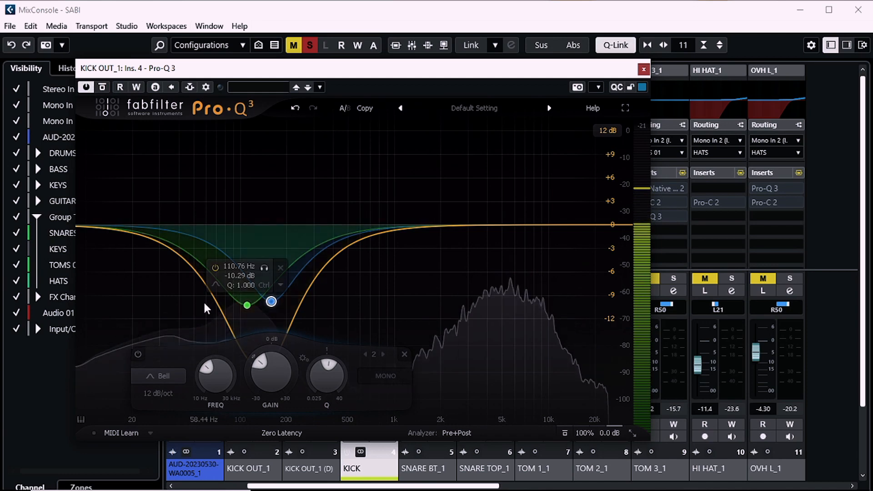
Sweep Pro-Q 3's Band 2 gain up to about +26.8 dB, bring it down to about -19.3 dB, and close the editor
{"action": "mouse_move", "coordinate": [271, 370]}
{"action": "left_click_drag", "start_coordinate": [270, 388], "coordinate": [352, 249]}
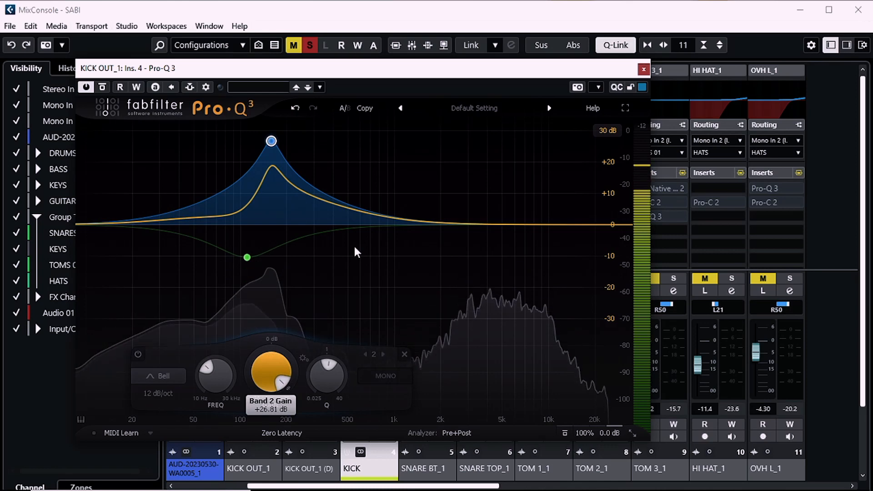
{"action": "left_click_drag", "start_coordinate": [355, 249], "coordinate": [266, 383]}
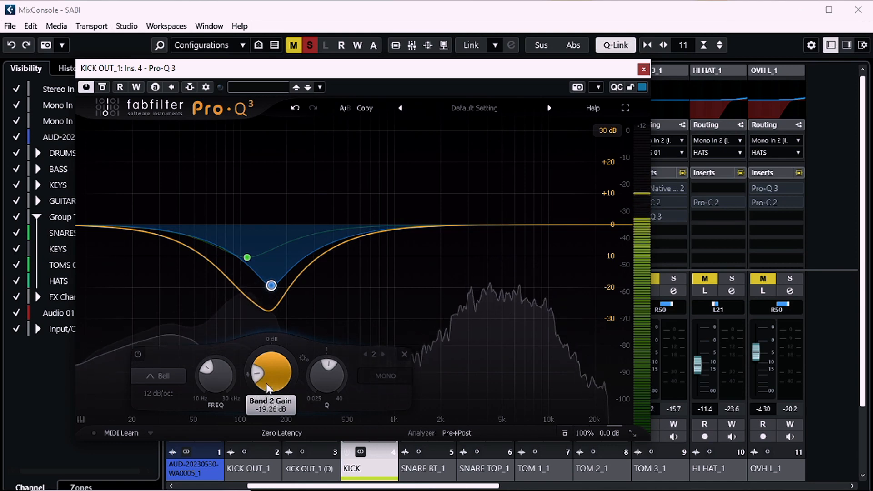
{"action": "left_click", "coordinate": [644, 70]}
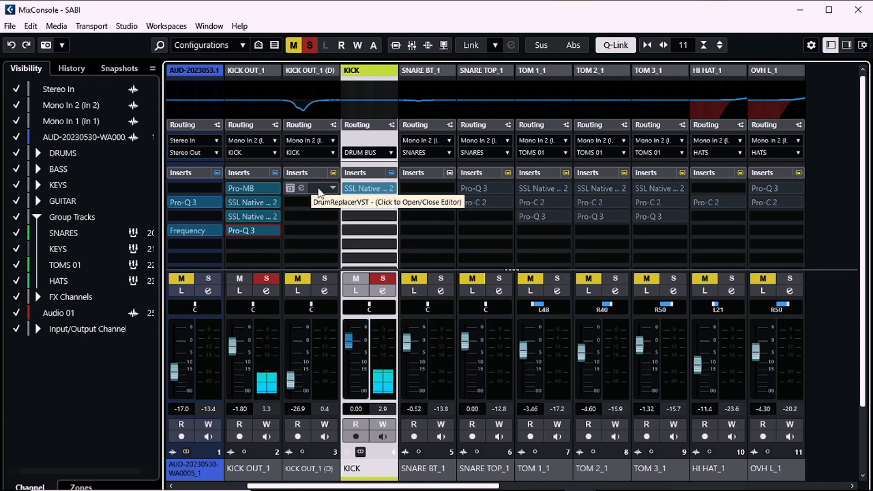
Activate DrumReplacerVST on KICK OUT_1 (D), open its editor and reposition the window to show the sample browser
{"action": "left_click", "coordinate": [289, 188]}
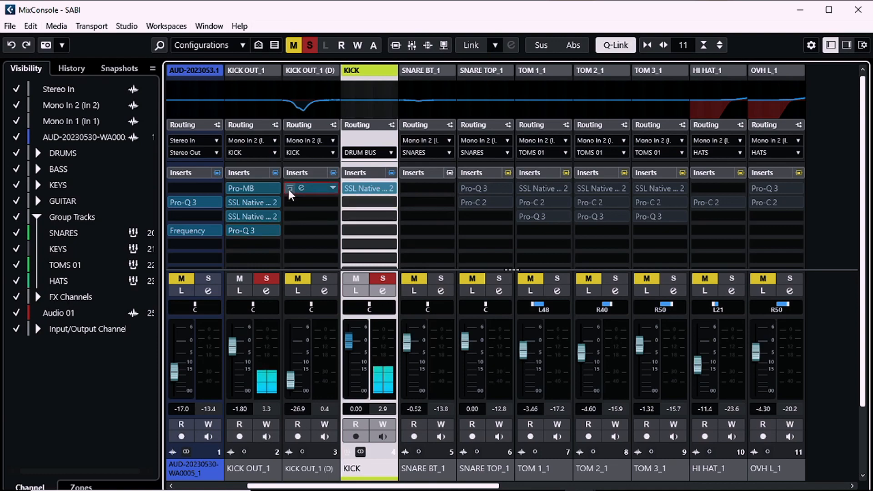
{"action": "left_click", "coordinate": [315, 190]}
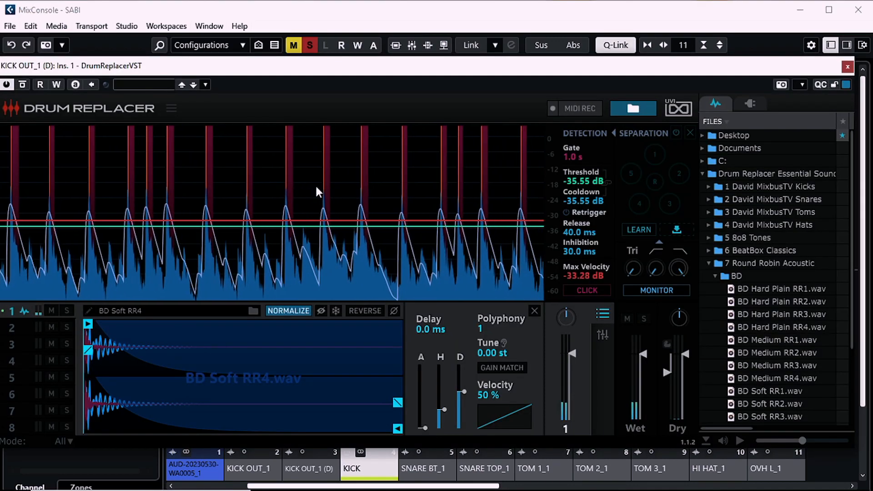
{"action": "left_click_drag", "start_coordinate": [376, 70], "coordinate": [403, 37]}
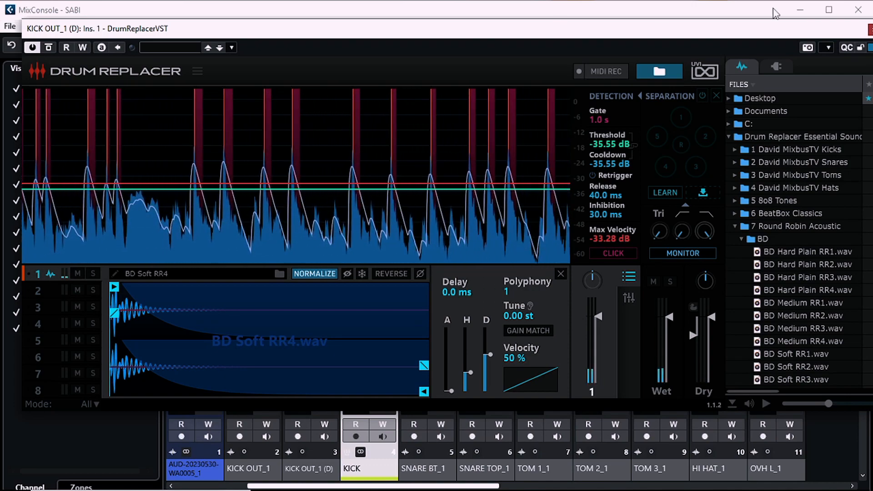
{"action": "left_click_drag", "start_coordinate": [776, 29], "coordinate": [724, 38]}
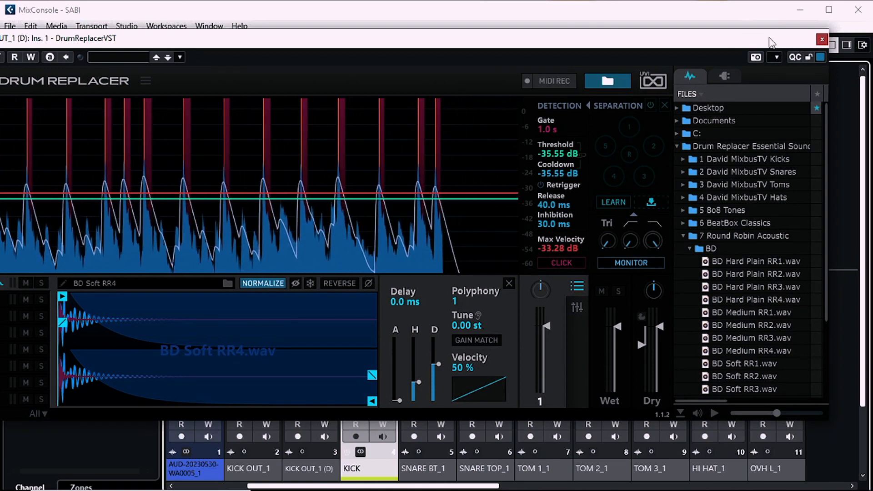
Move the Drum Replacer editor off the mixer channels, solo KICK OUT_1 (D) and mute KICK OUT_1
{"action": "left_click_drag", "start_coordinate": [772, 43], "coordinate": [381, 423]}
{"action": "left_click", "coordinate": [324, 278]}
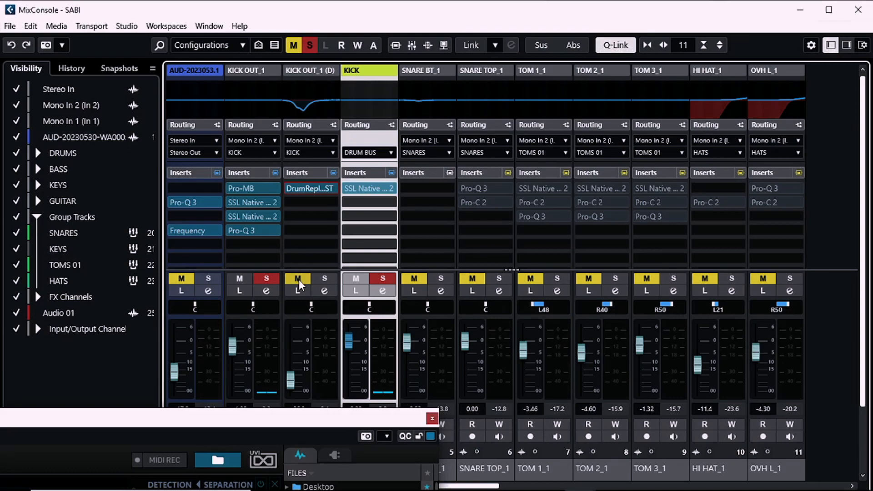
{"action": "left_click", "coordinate": [244, 279]}
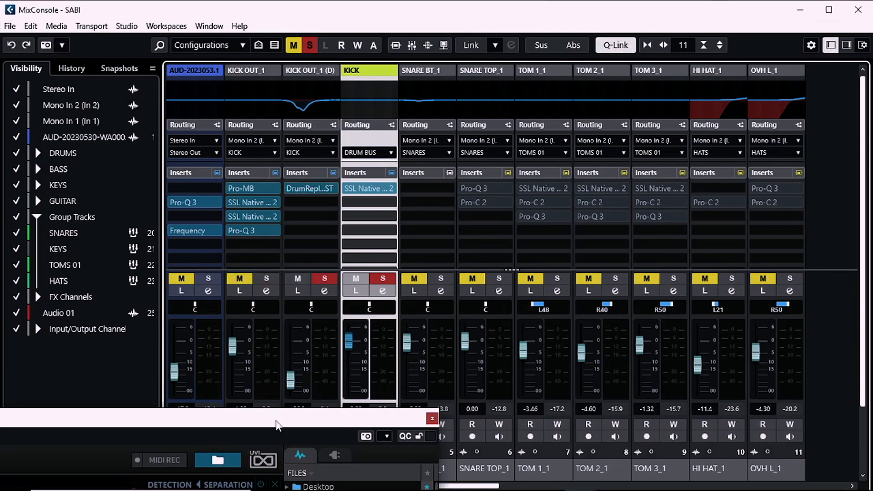
Bring the Drum Replacer editor back into view, examine its trigger detection and sample settings, and close it
{"action": "left_click_drag", "start_coordinate": [279, 426], "coordinate": [718, 71]}
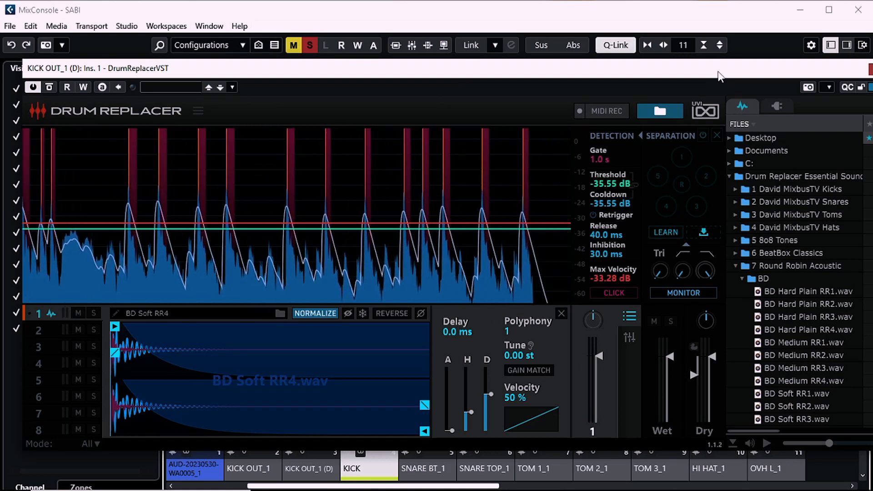
{"action": "left_click_drag", "start_coordinate": [737, 71], "coordinate": [690, 73]}
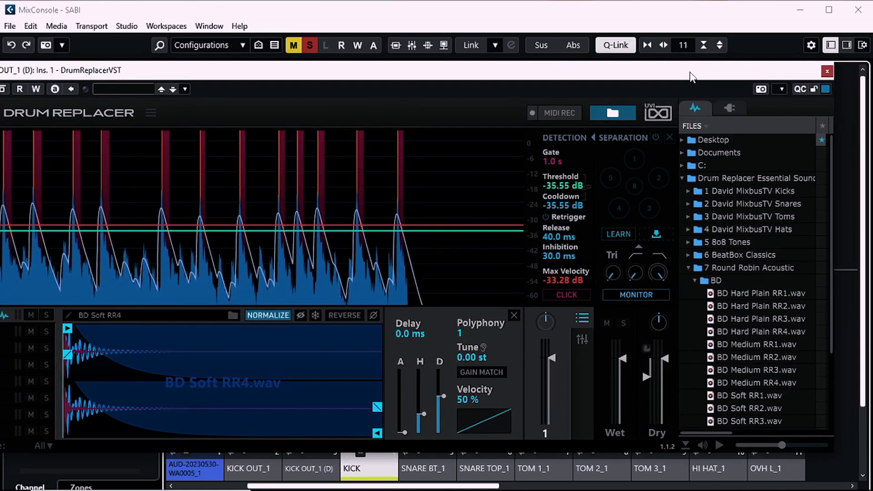
{"action": "left_click", "coordinate": [828, 72]}
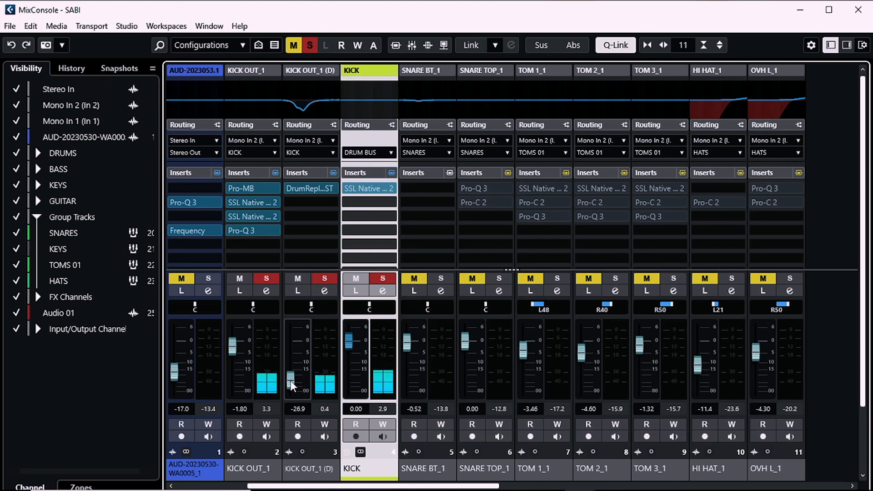
Set the KICK OUT_1 (D) channel's volume fader to -24.0 dB to blend the Drum Replacer layer
{"action": "mouse_move", "coordinate": [290, 380]}
{"action": "left_mouse_down"}
{"action": "mouse_move", "coordinate": [293, 346]}
{"action": "mouse_move", "coordinate": [297, 378]}
{"action": "left_mouse_up"}
{"action": "left_click_drag", "start_coordinate": [291, 381], "coordinate": [290, 381]}
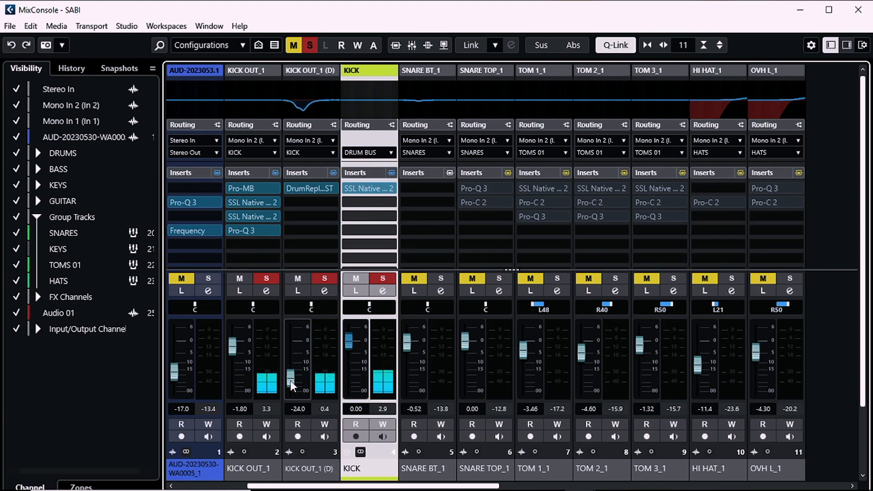
Open SSL Native Bus Compressor 2 on the KICK group, examine its attack and release settings, and close the editor
{"action": "left_click", "coordinate": [362, 189]}
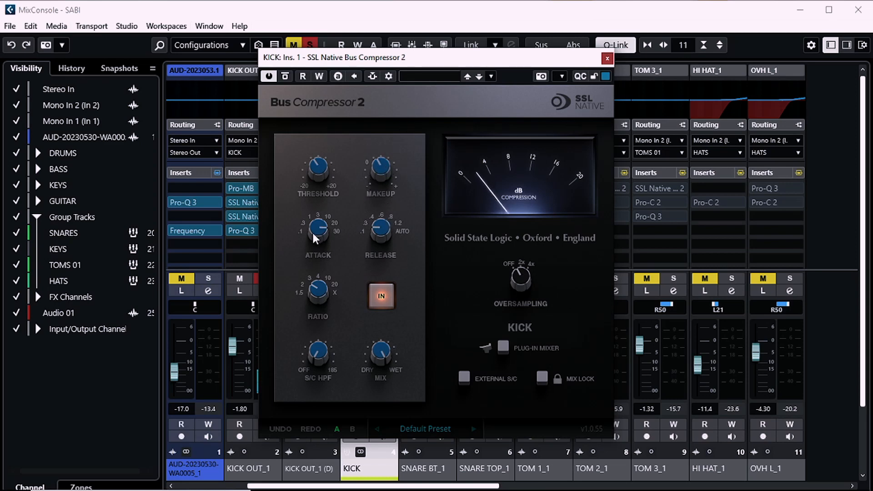
{"action": "left_click_drag", "start_coordinate": [388, 220], "coordinate": [377, 223]}
{"action": "left_click", "coordinate": [608, 58]}
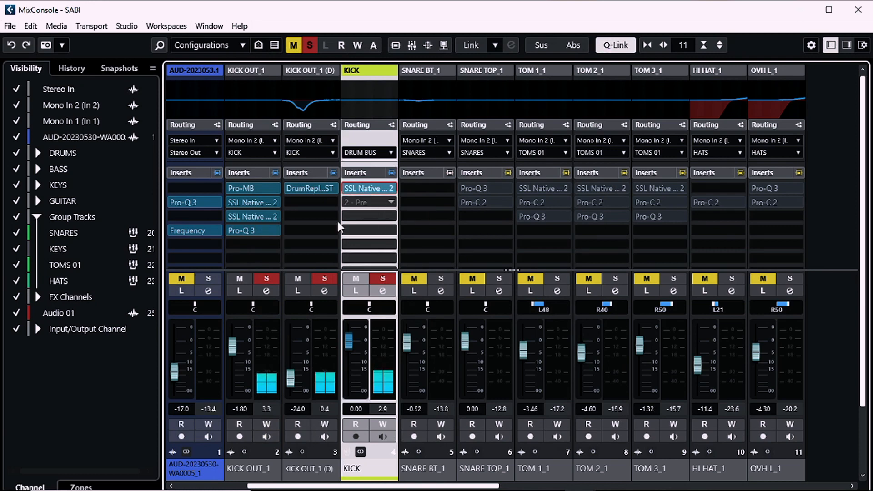
{"action": "left_click_drag", "start_coordinate": [320, 229], "coordinate": [296, 255]}
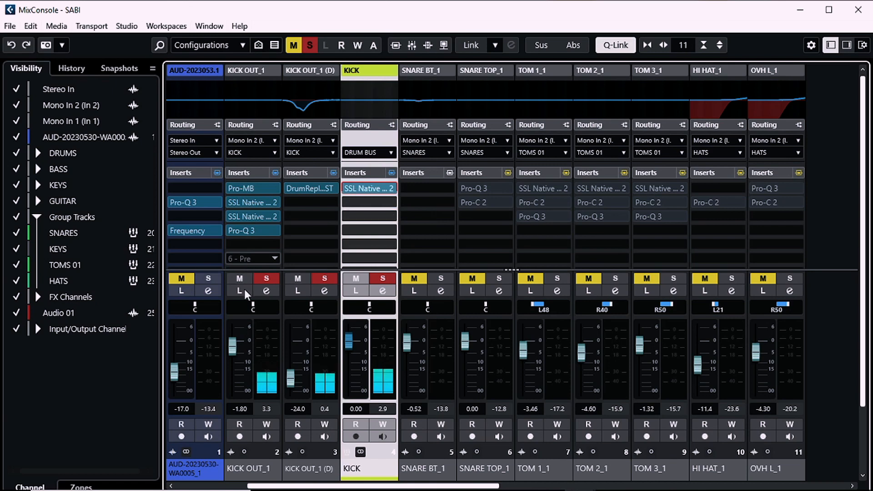
Select KICK OUT_1, KICK OUT_1 (D) and KICK together and compare their sound by repeatedly bypassing and re-enabling all their inserts
{"action": "left_click", "coordinate": [252, 469]}
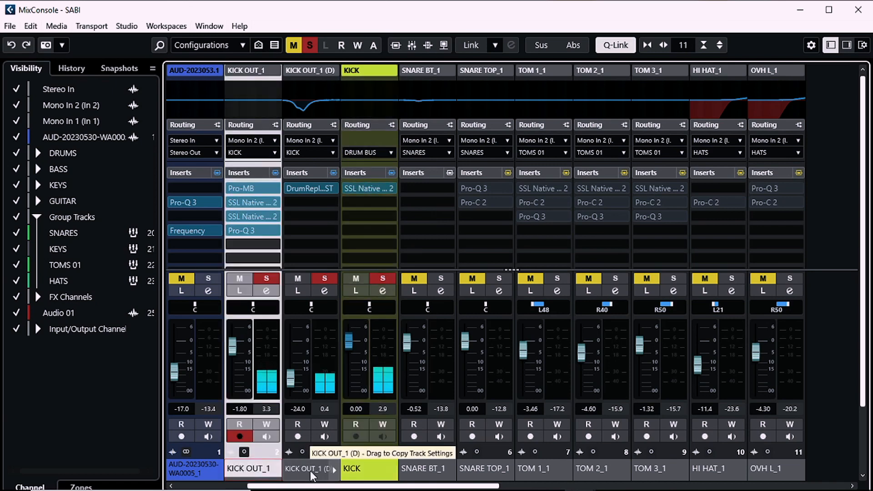
{"action": "left_click", "coordinate": [311, 470], "text": "ctrl"}
{"action": "left_click", "coordinate": [365, 469], "text": "ctrl"}
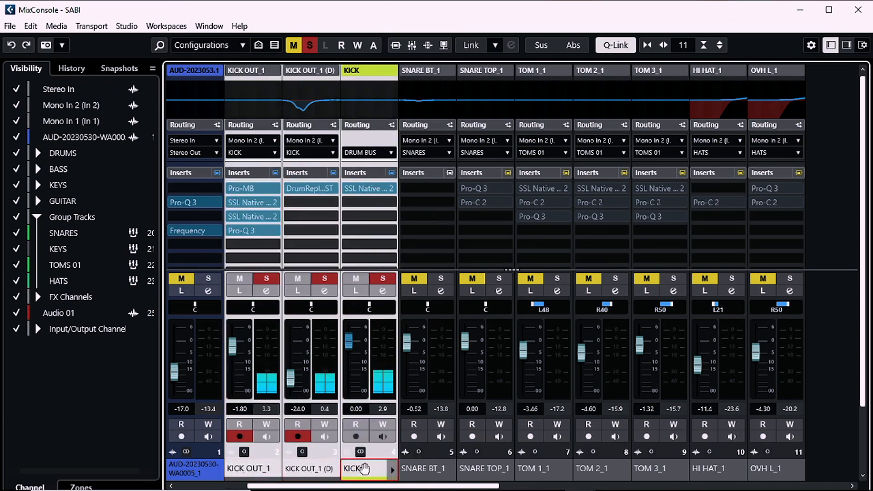
{"action": "left_click", "coordinate": [362, 173]}
{"action": "left_click", "coordinate": [361, 173]}
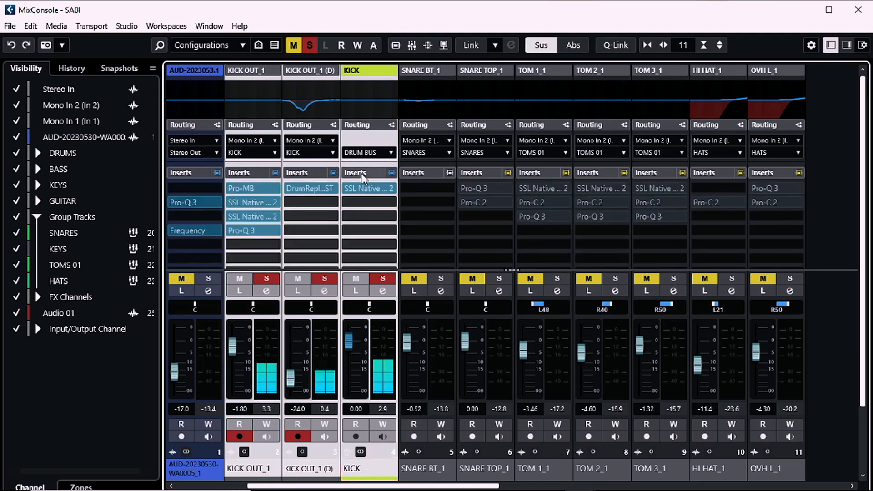
{"action": "left_click", "coordinate": [361, 174], "text": "alt+shift"}
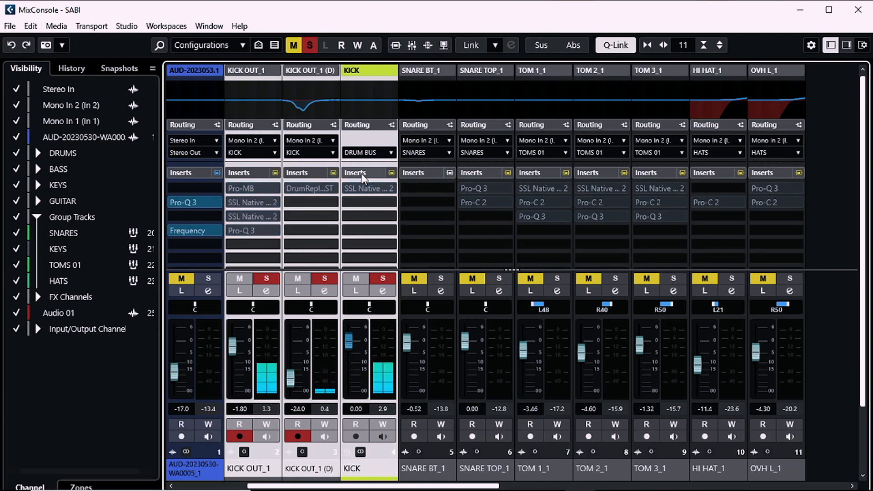
{"action": "left_click", "coordinate": [362, 176], "text": "alt+shift"}
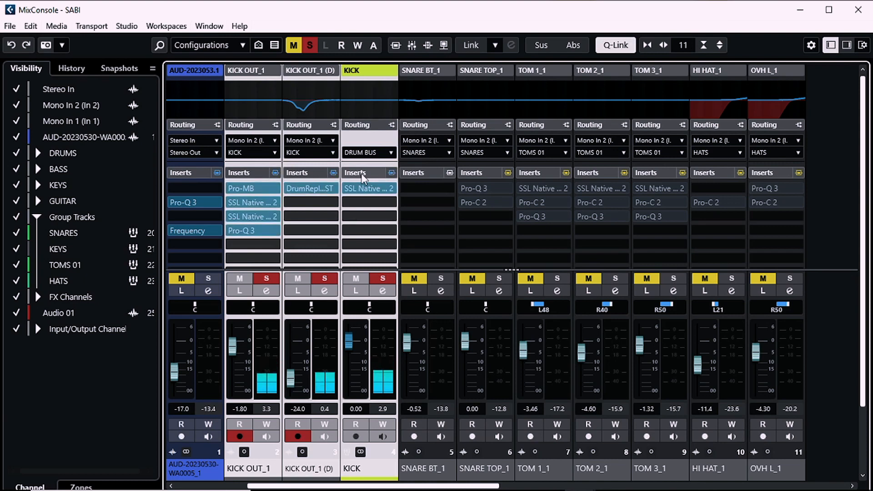
{"action": "left_click", "coordinate": [363, 177], "text": "alt+shift"}
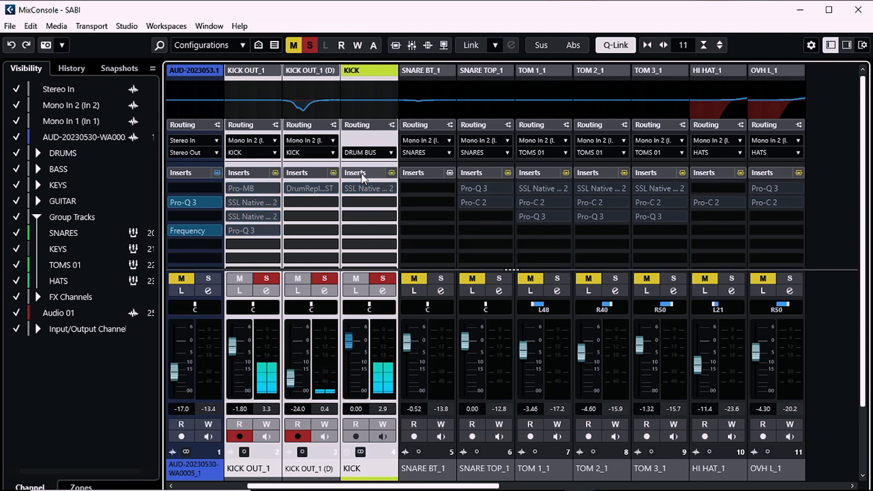
{"action": "left_click", "coordinate": [362, 175], "text": "alt+shift"}
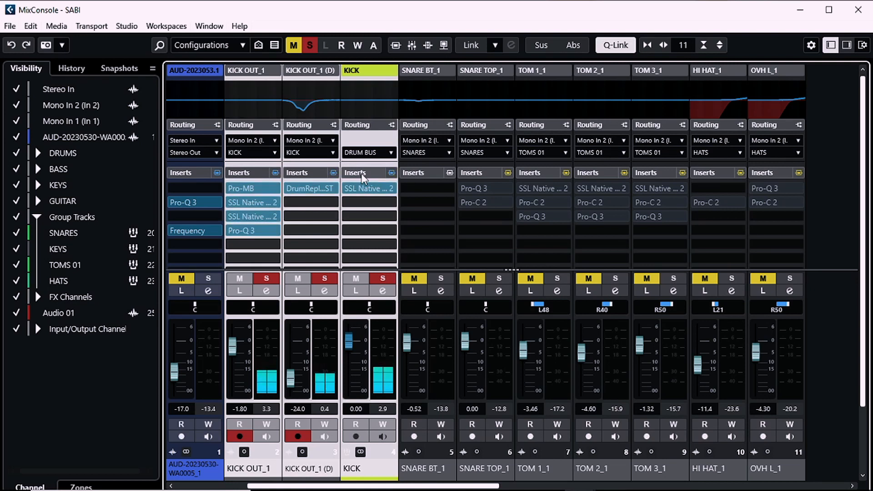